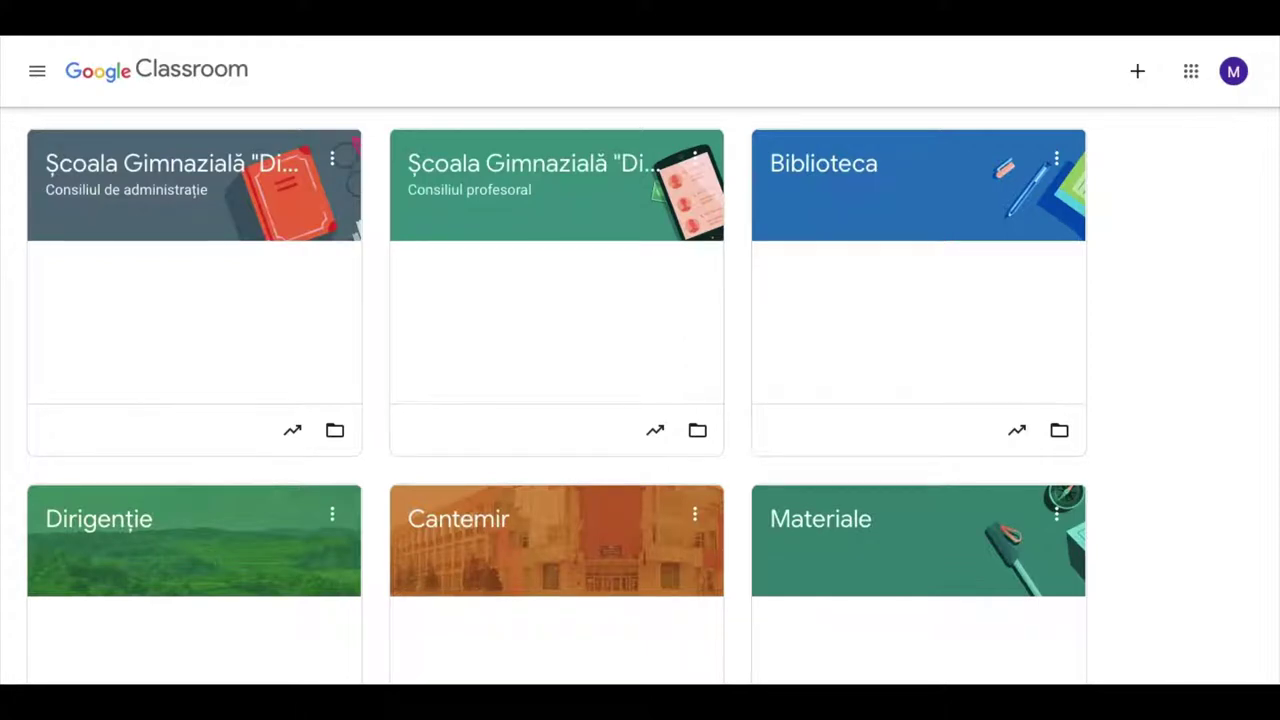
Open the Cantemir class and go to its class Drive folder from the classwork page
left_click(578, 551)
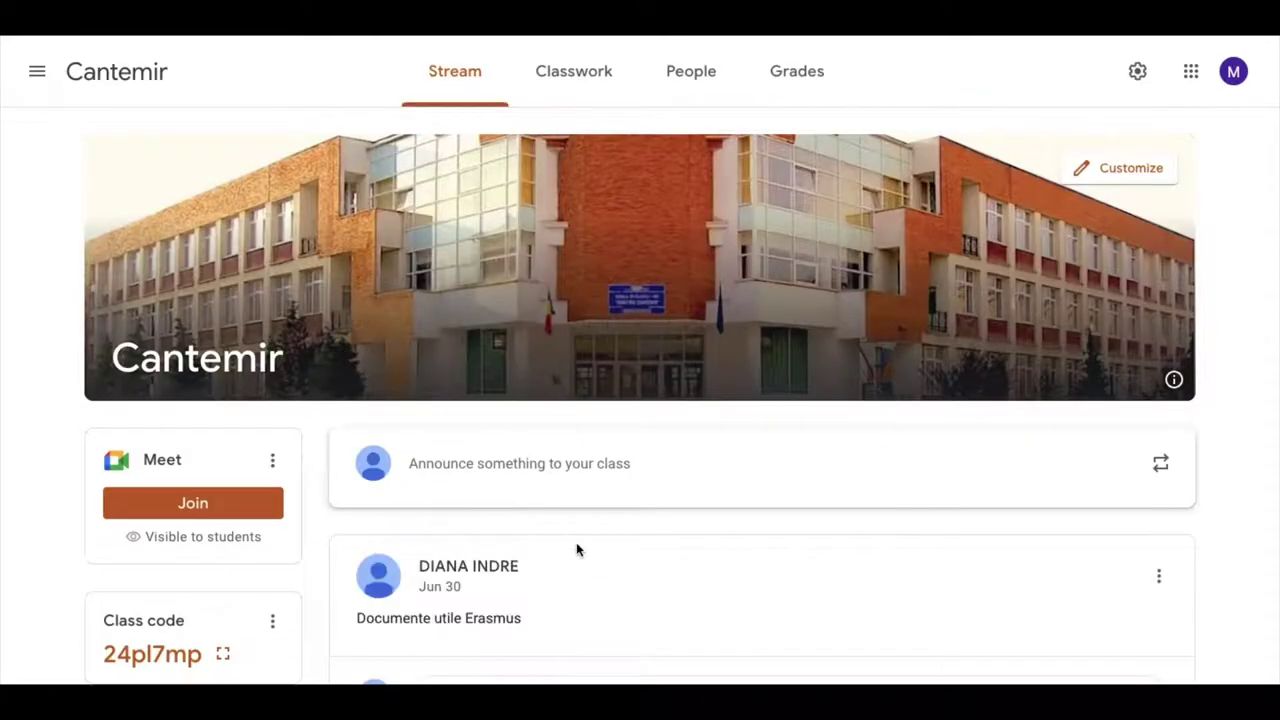
left_click(571, 80)
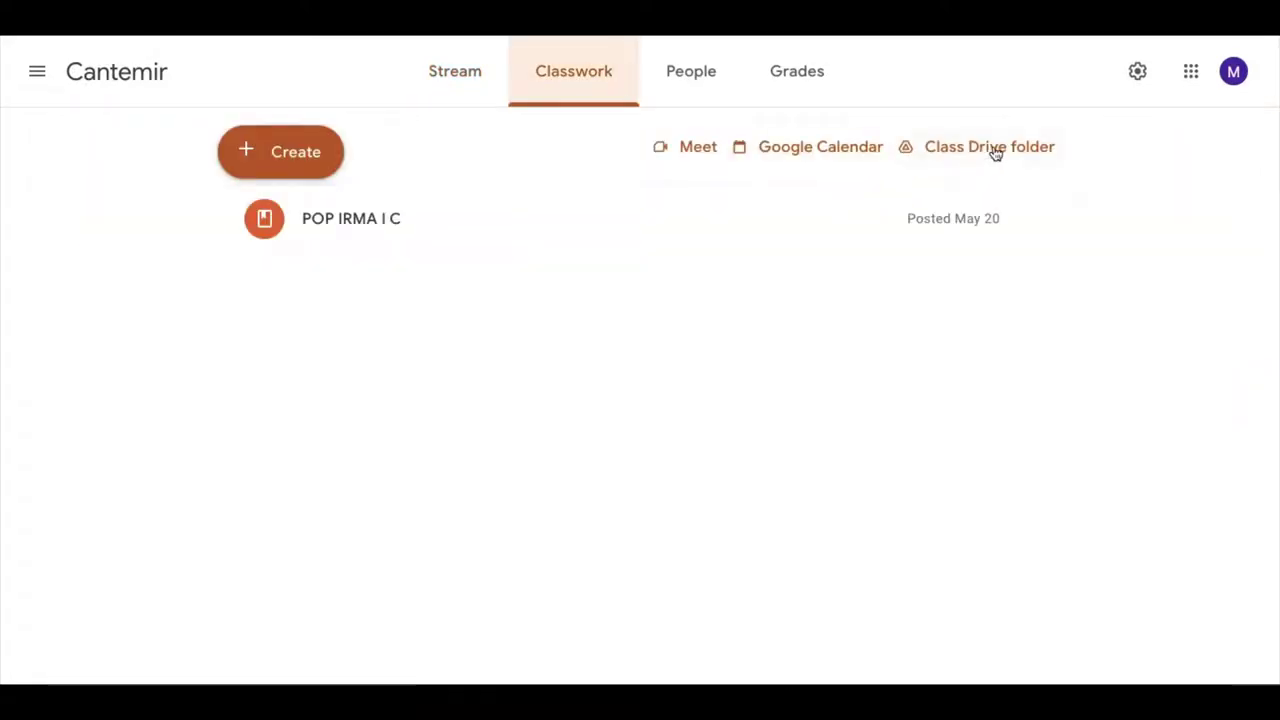
left_click(986, 154)
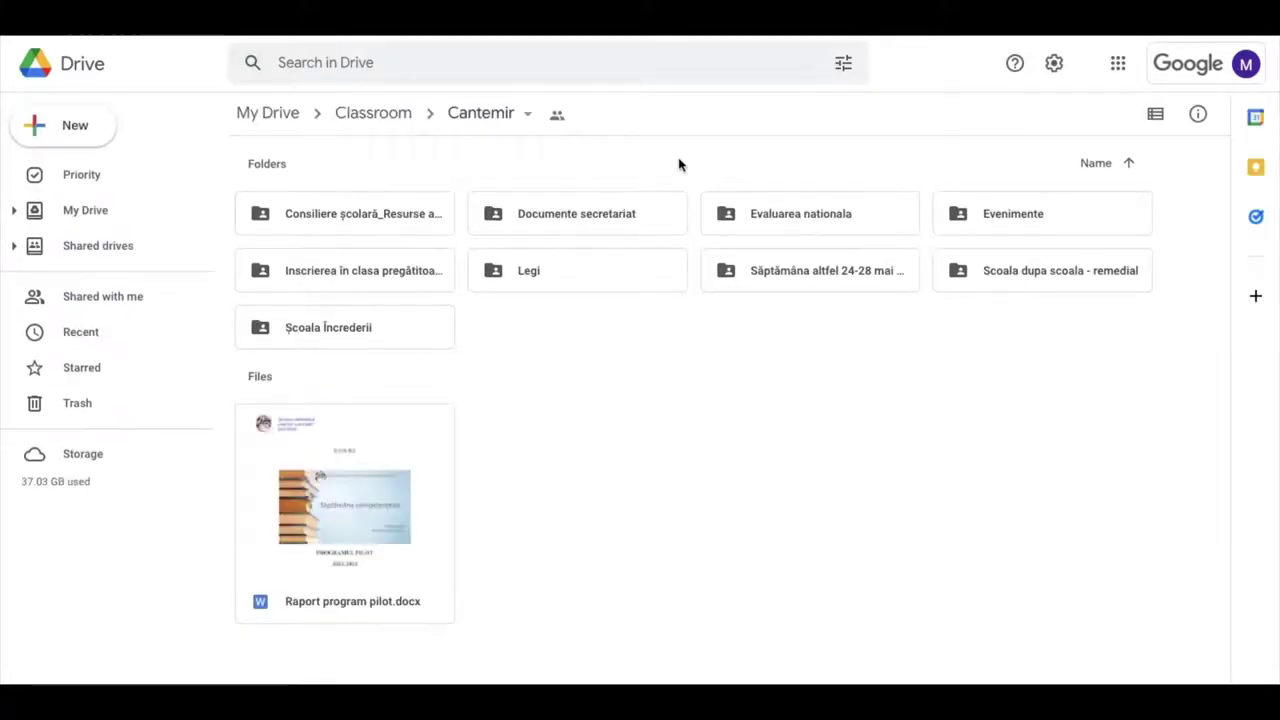
Create a new Google Form in the Cantemir folder, sharing it with the same people as the folder
left_click(70, 132)
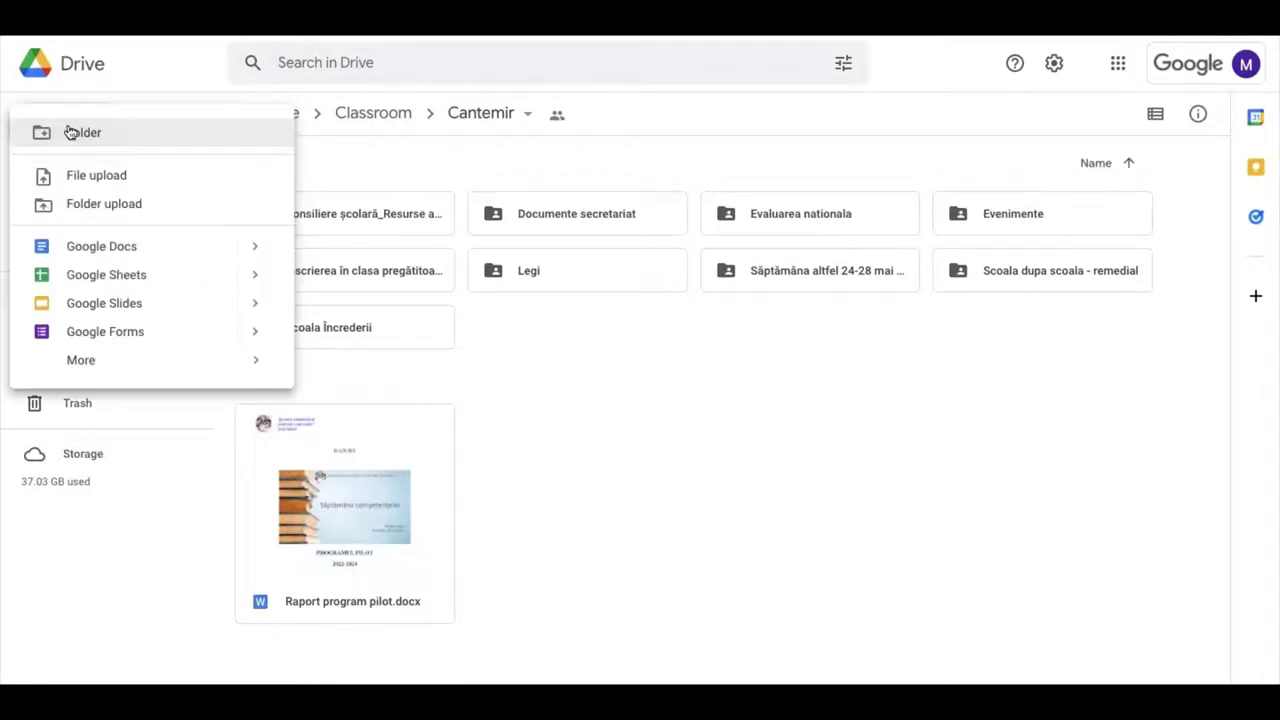
left_click(127, 339)
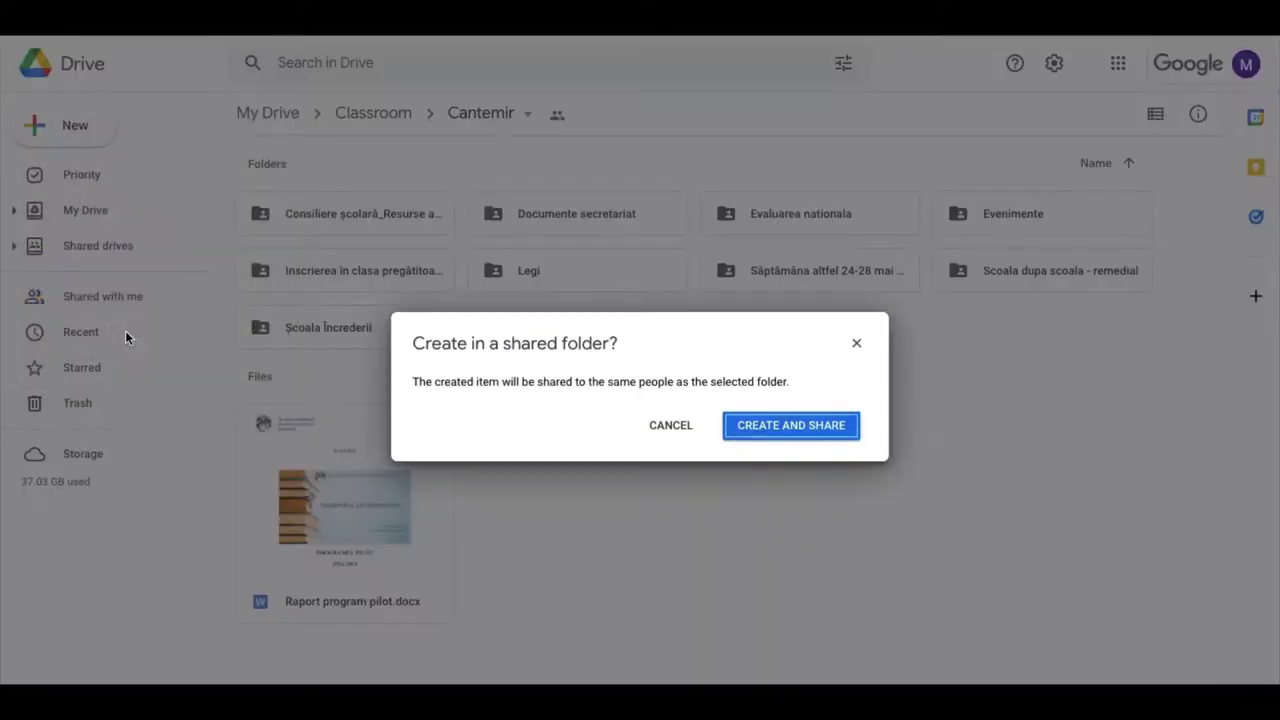
left_click(790, 431)
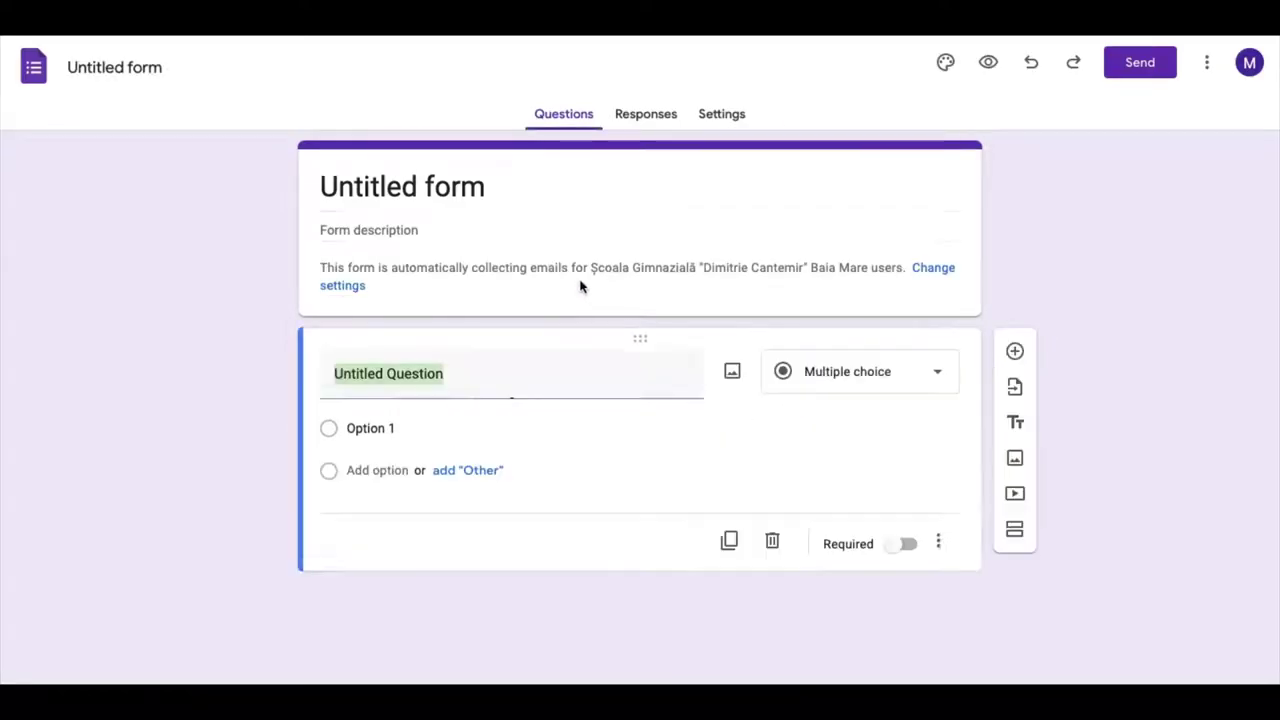
Replace the form's title with "Planificări"
left_click(498, 186)
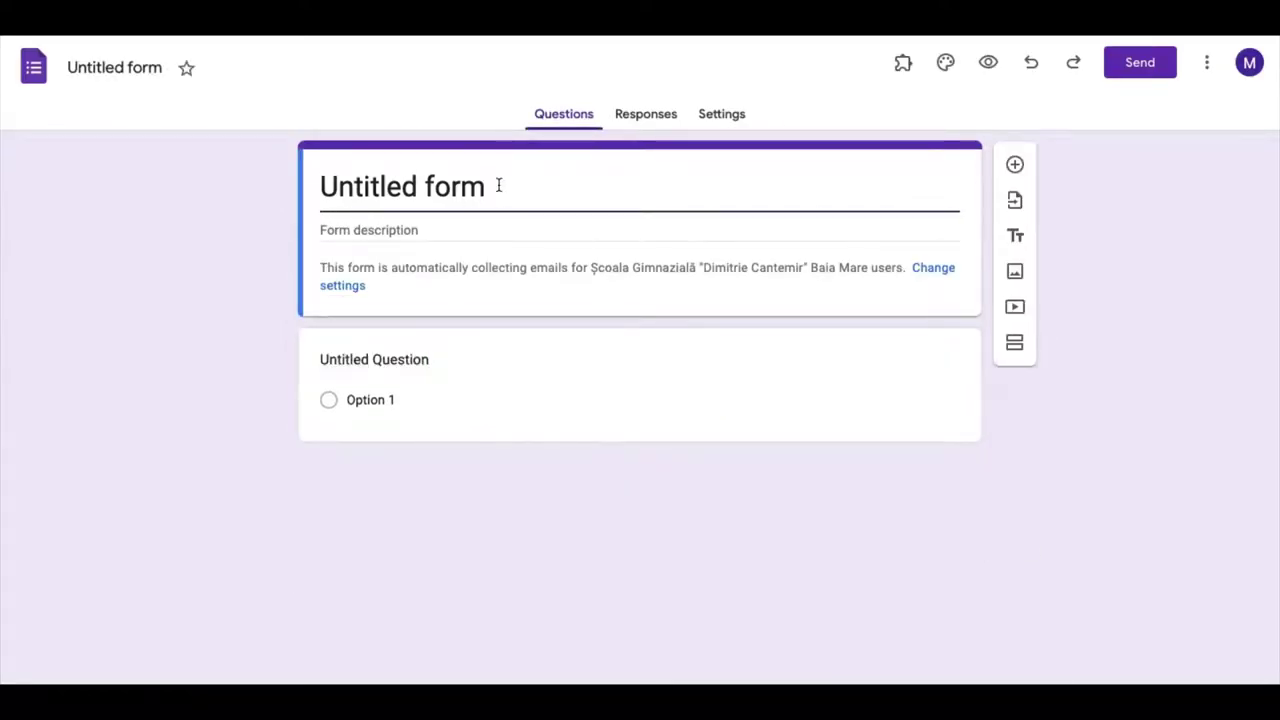
key("BackSpace")
key("BackSpace")
key("BackSpace")
key("BackSpace")
key("BackSpace")
key("BackSpace")
key("BackSpace")
key("BackSpace")
key("BackSpace")
key("BackSpace")
key("BackSpace")
key("BackSpace")
key("BackSpace")
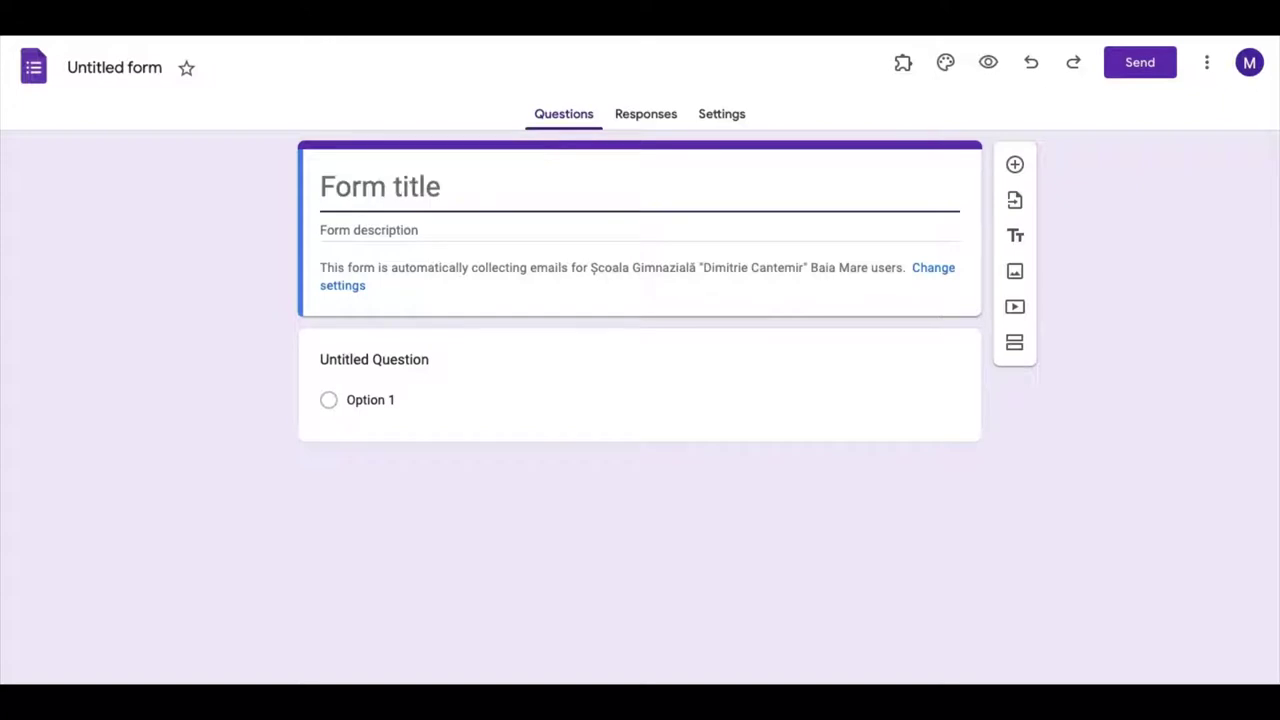
type("Plan")
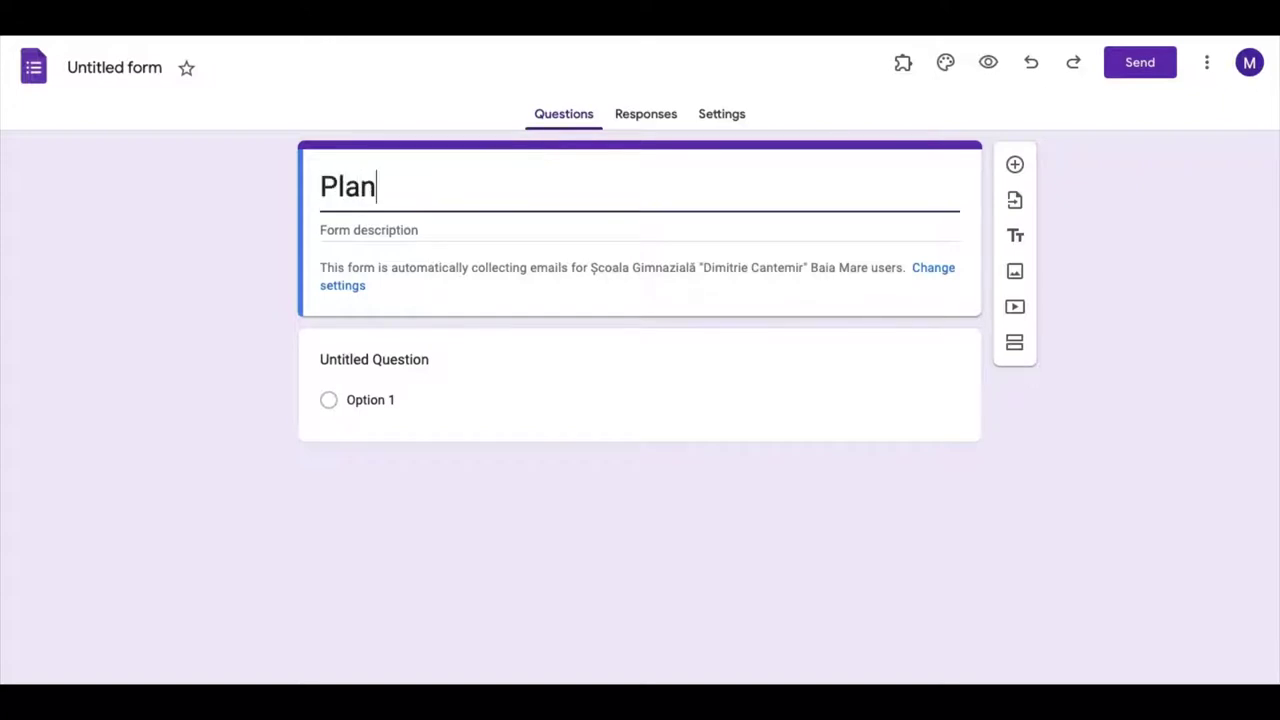
type("ificări")
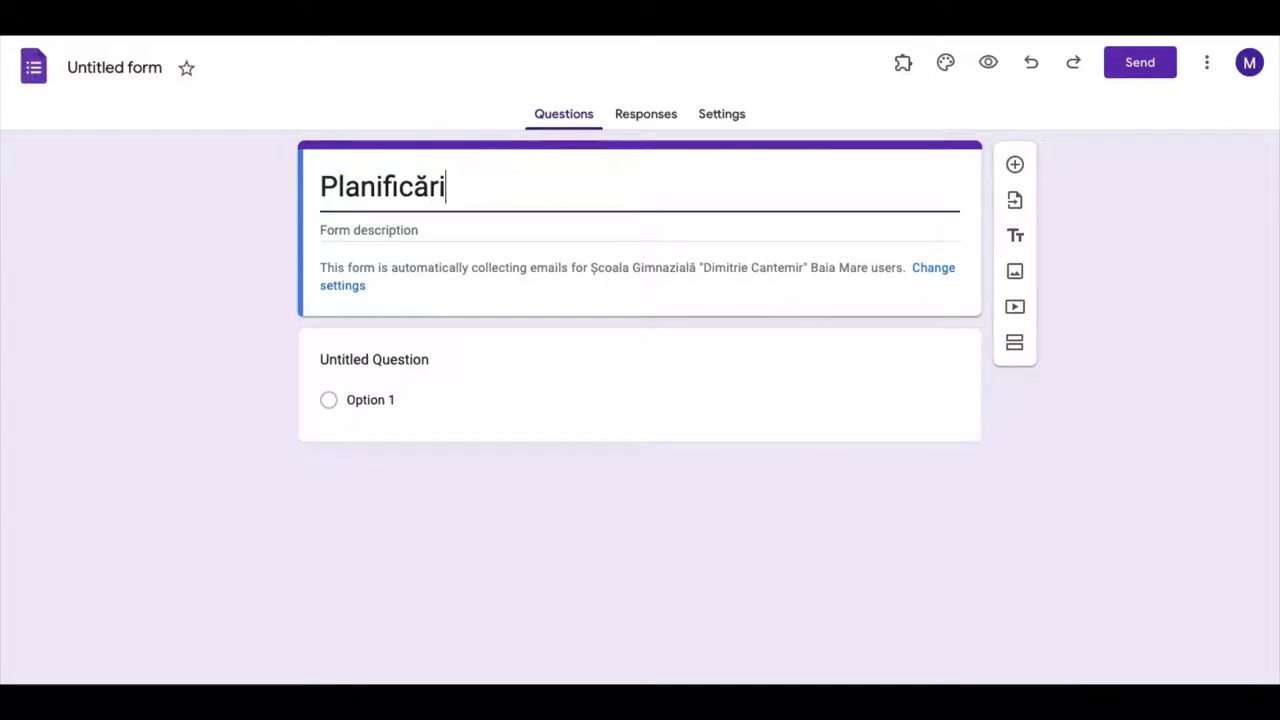
Enter the form description "Vă rog să încărcati aici planificarile anuale dumneavoastră"
left_click(445, 229)
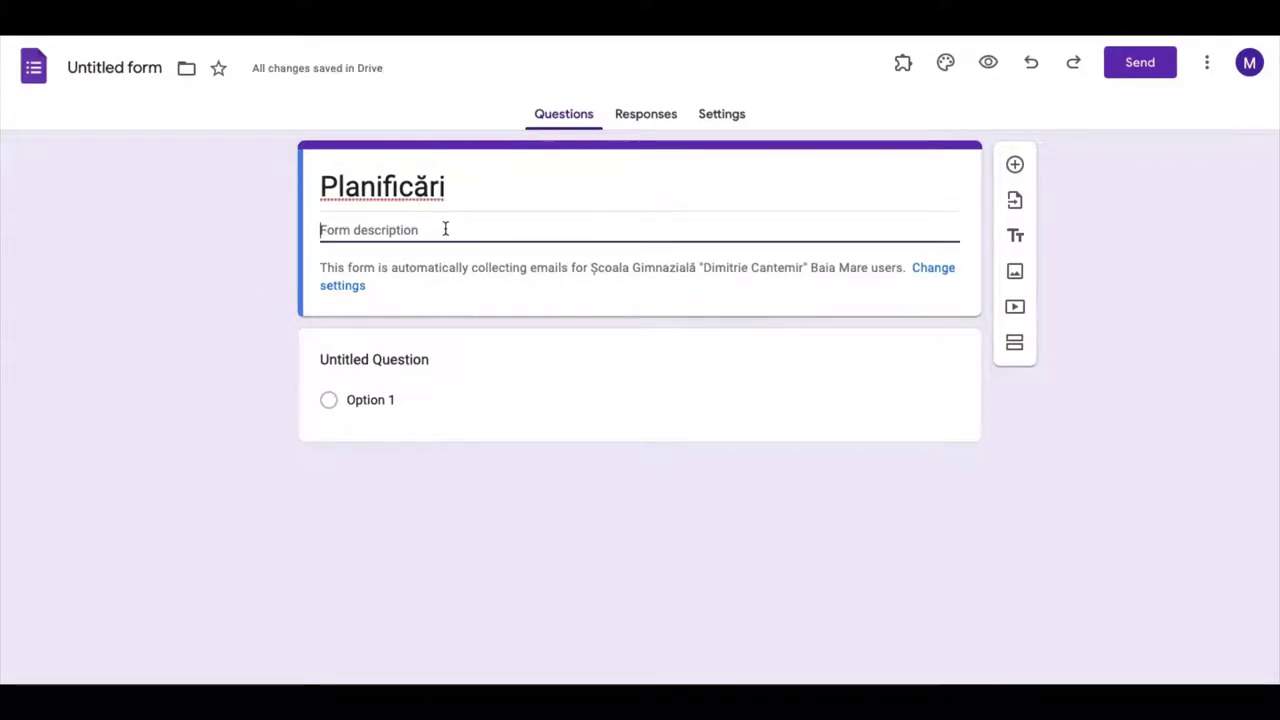
type("Vă rog să ")
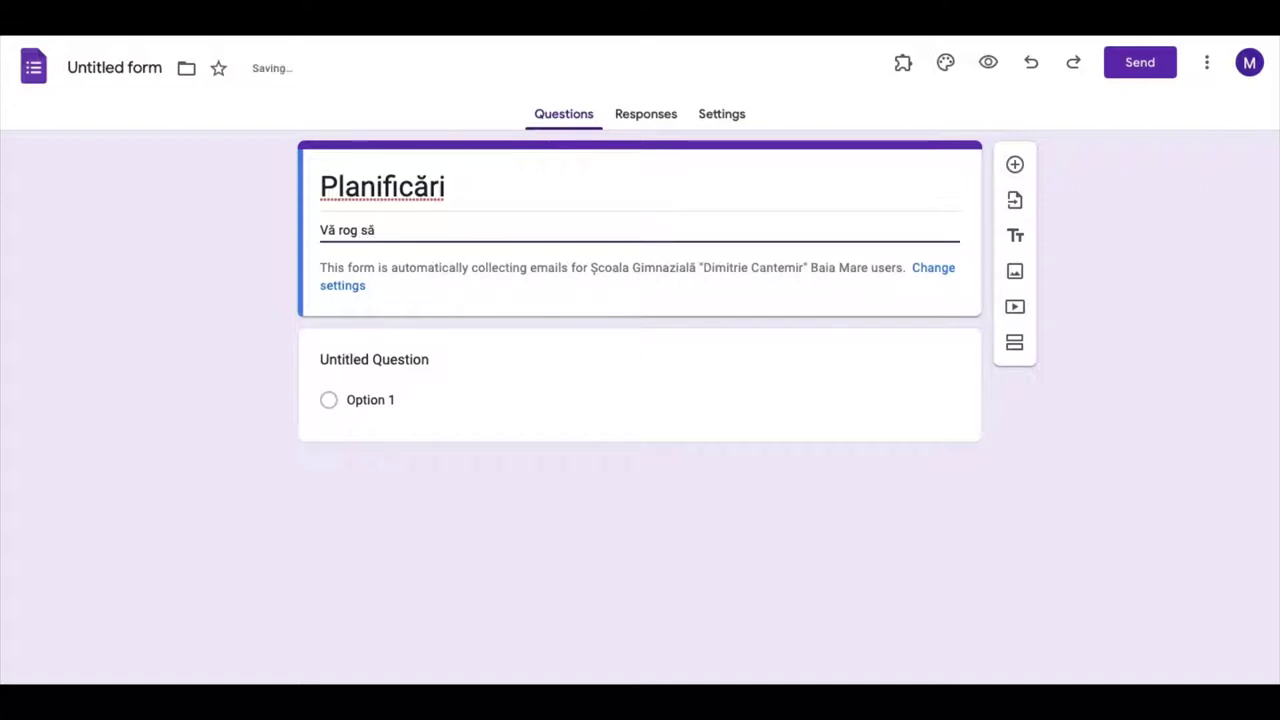
type("încărca")
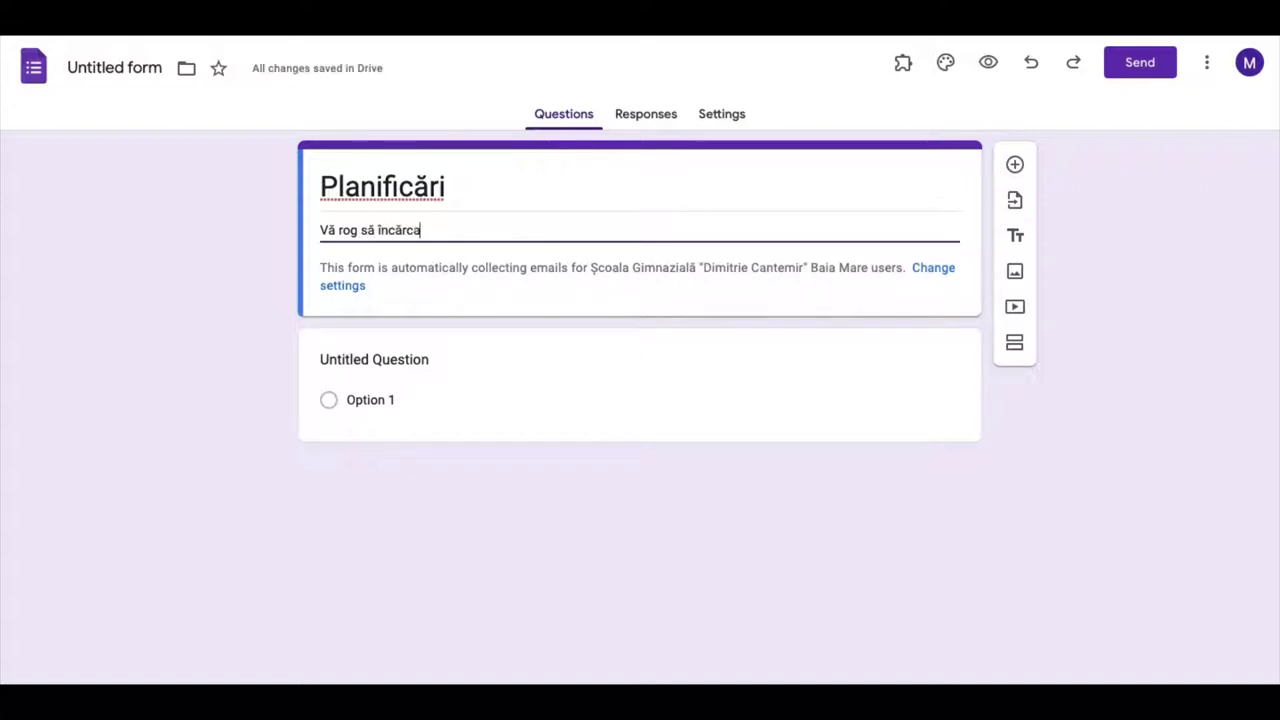
type("ti aici planifica")
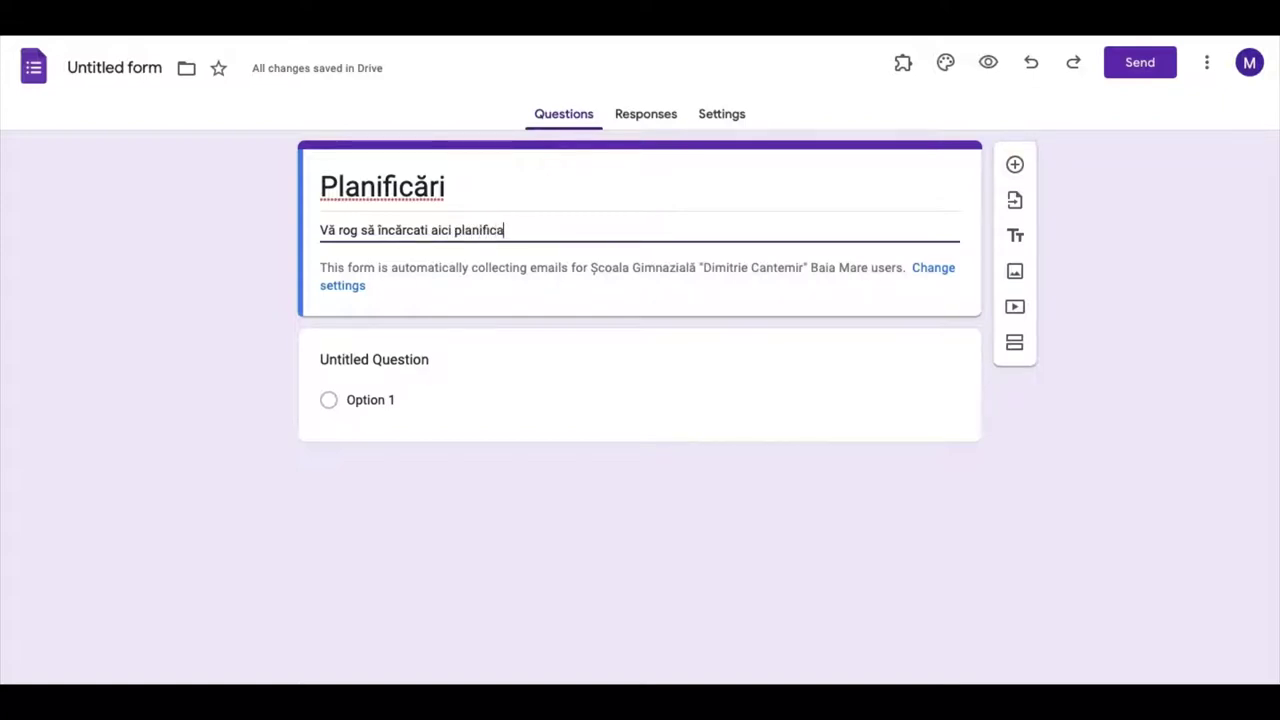
type("rile dum")
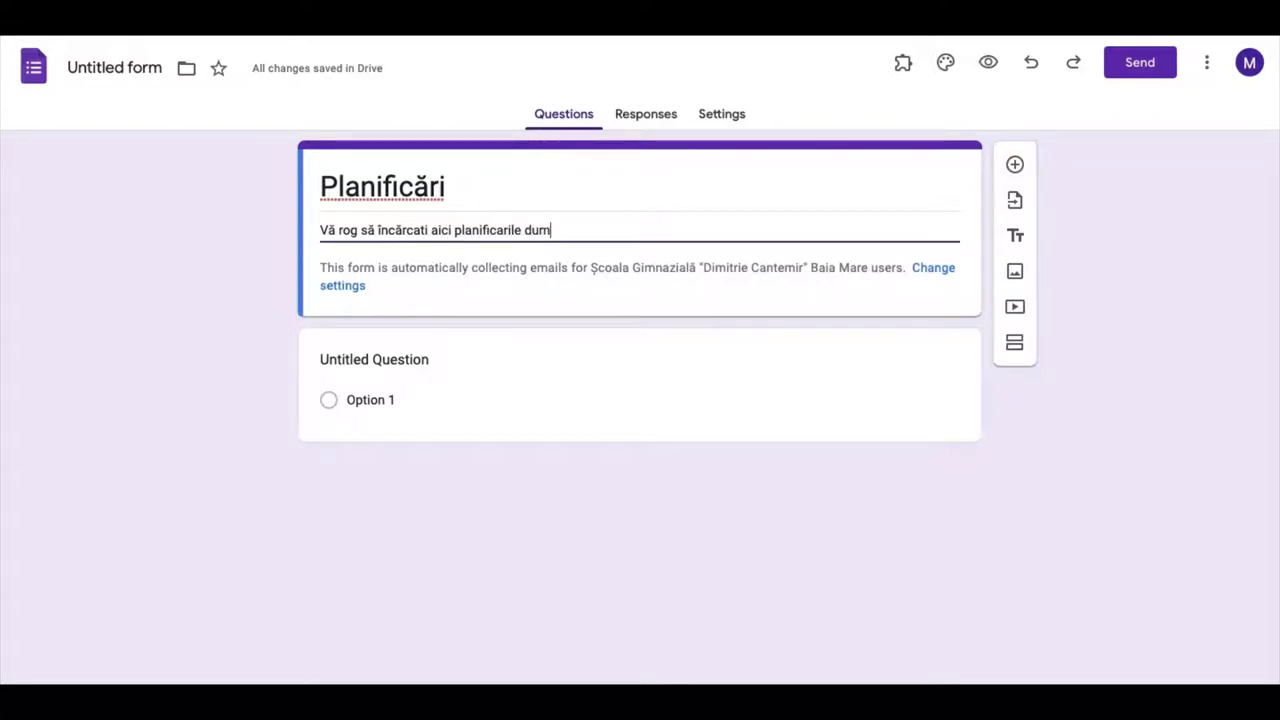
type("neavost")
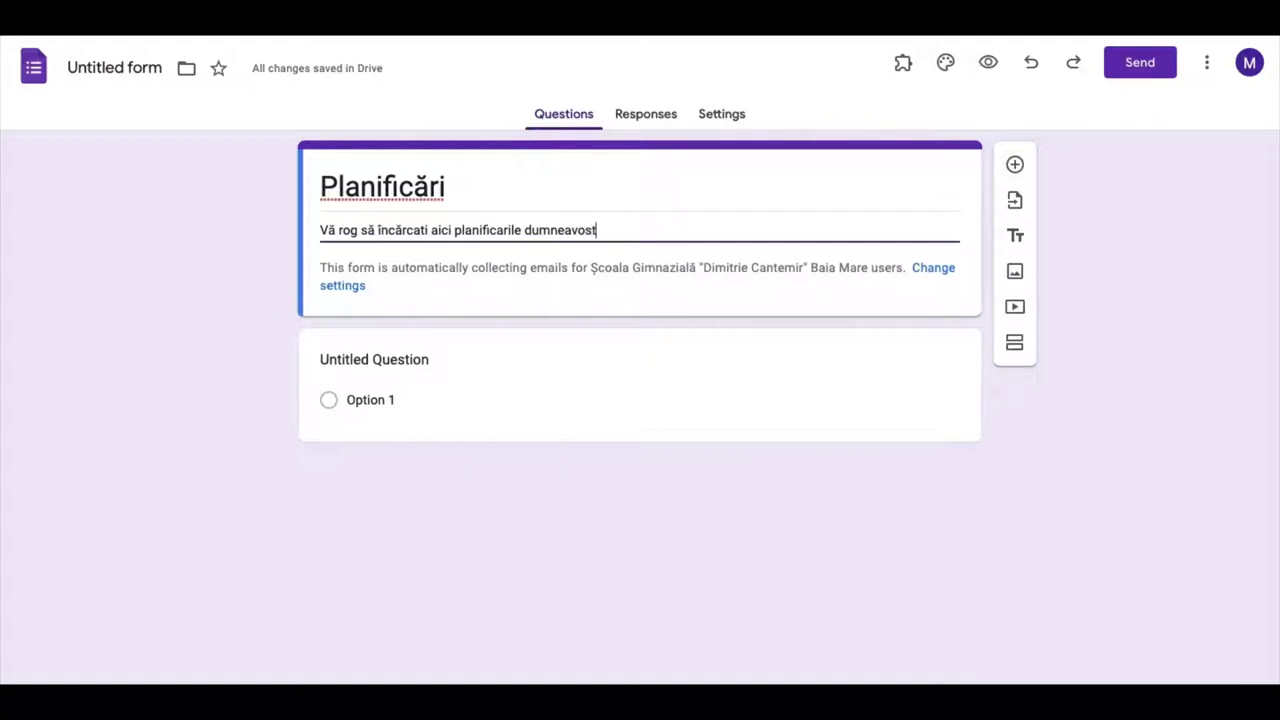
type("ră")
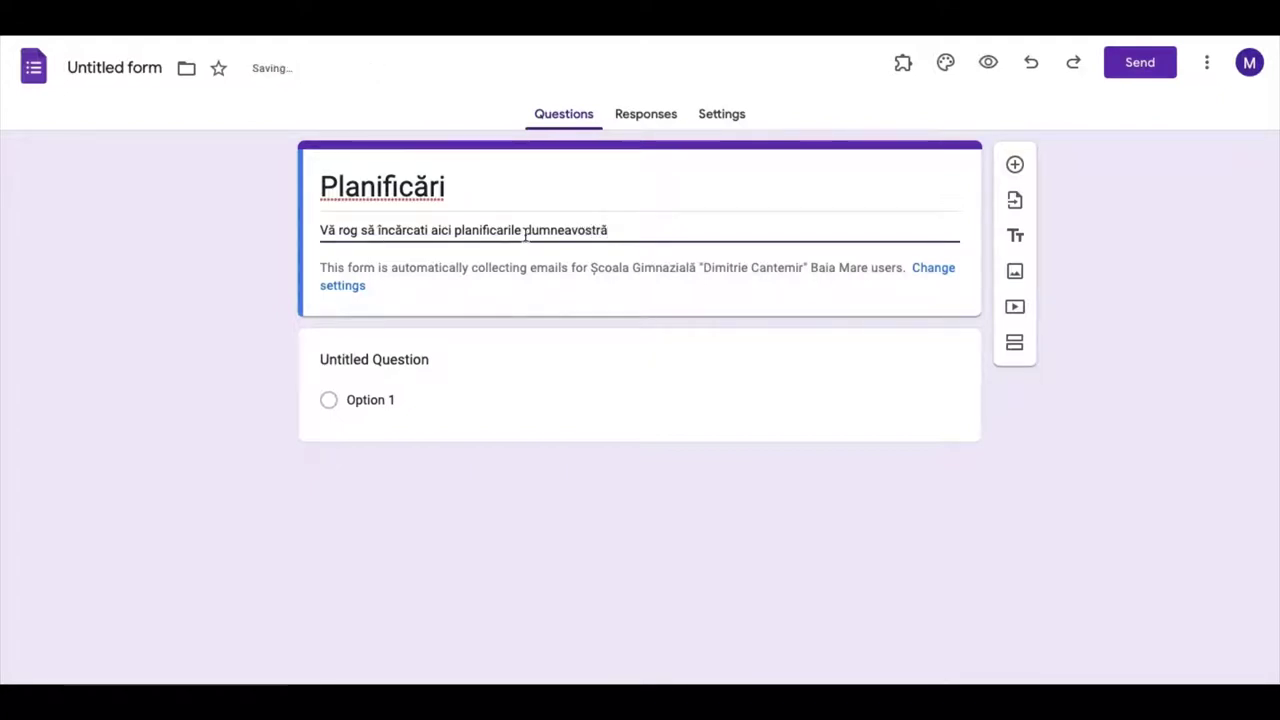
left_click(525, 232)
type("a")
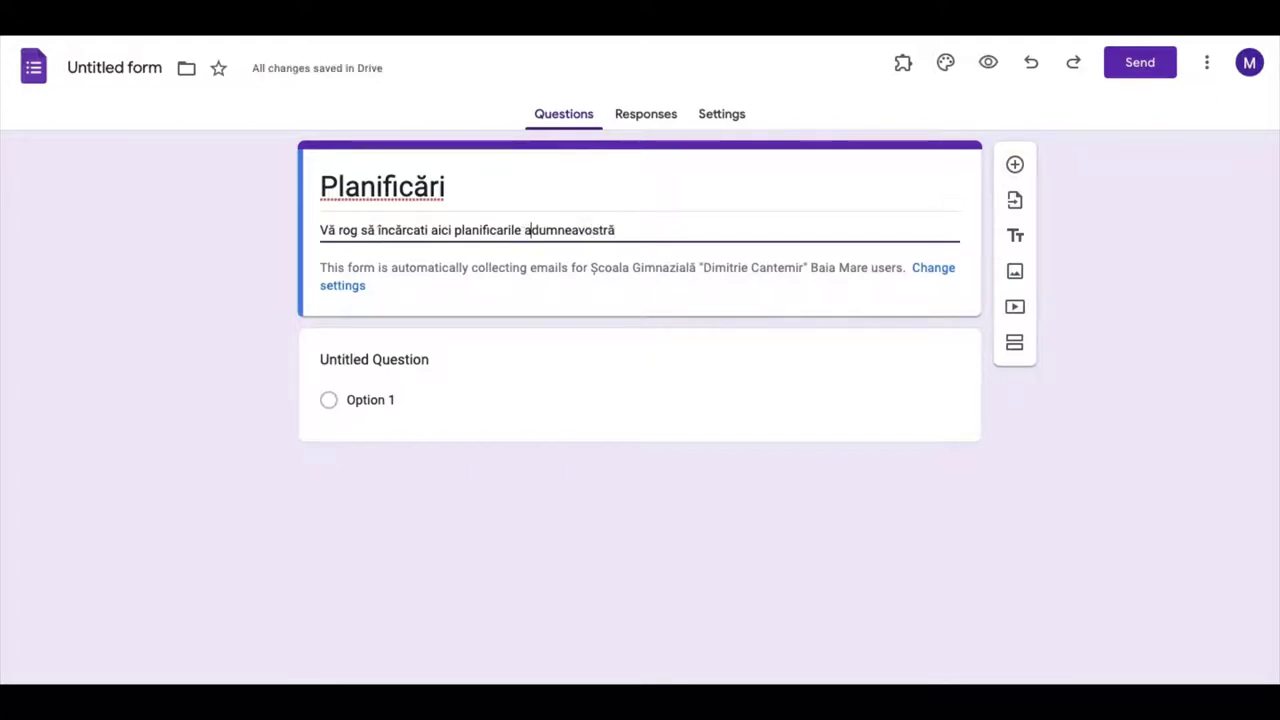
type("nuale")
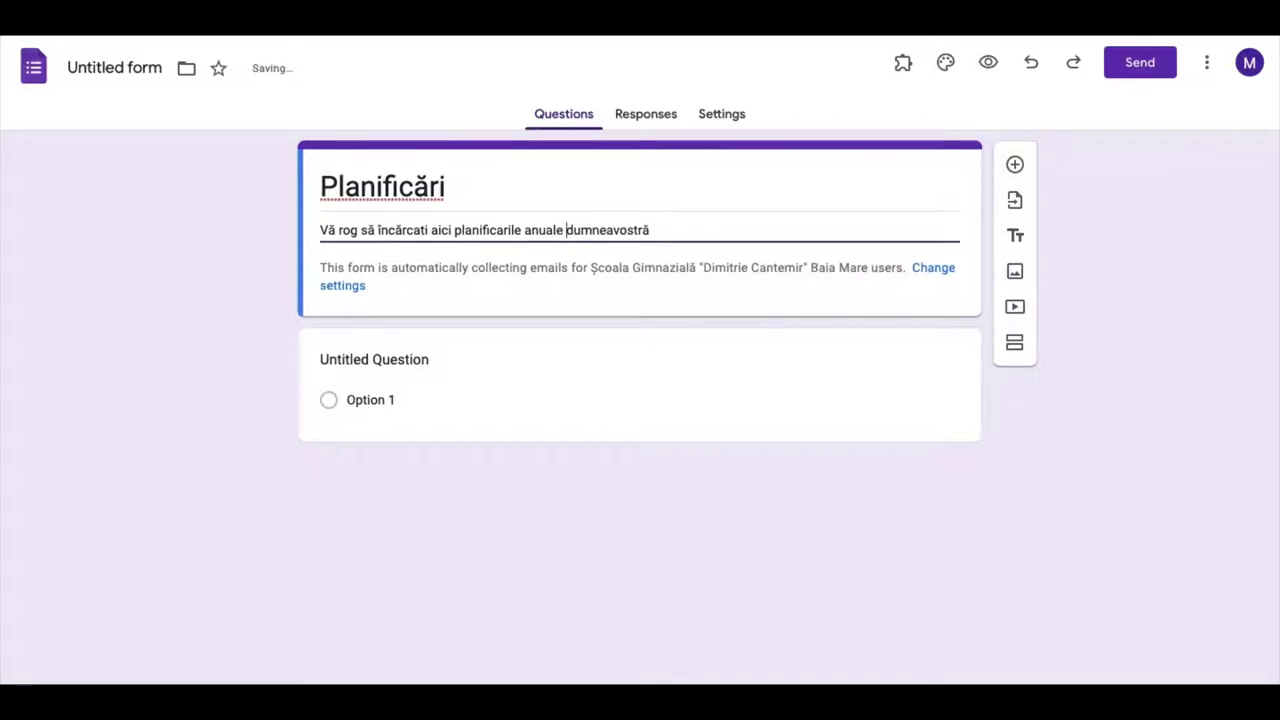
left_click(627, 232)
type("a")
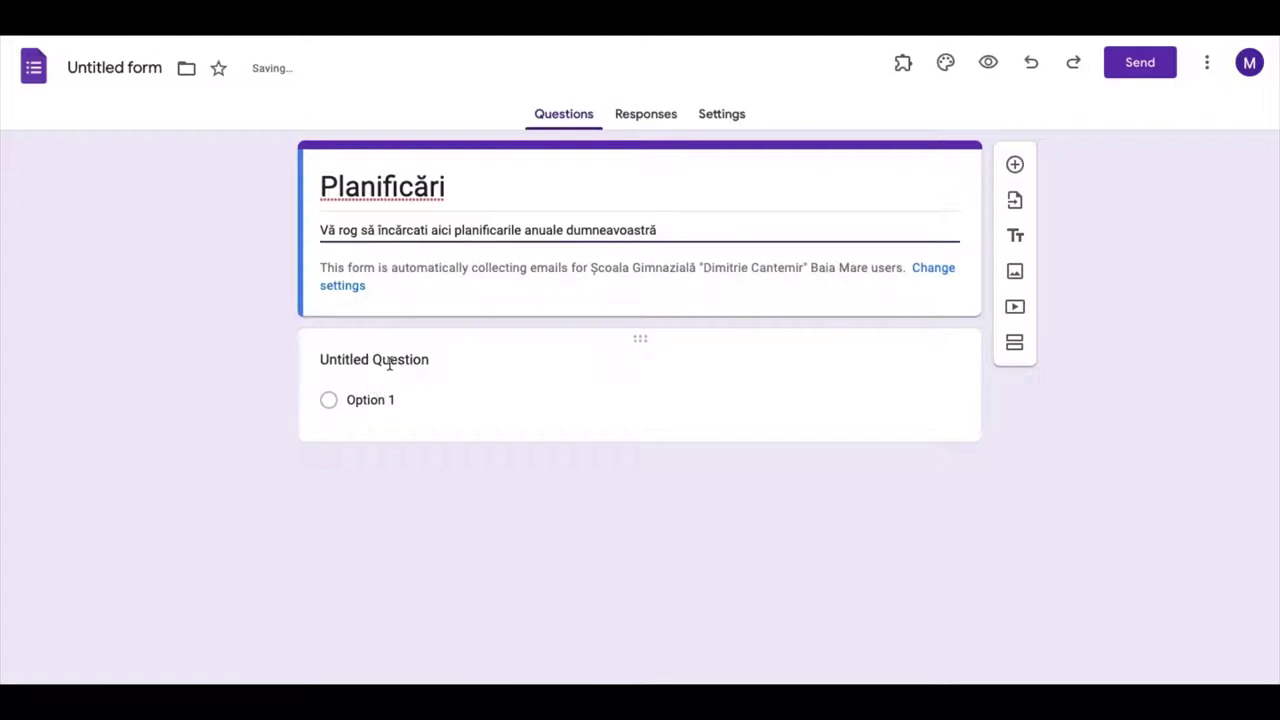
Turn the first question into a required short answer question titled "Numele si prenumele"
left_click(389, 364)
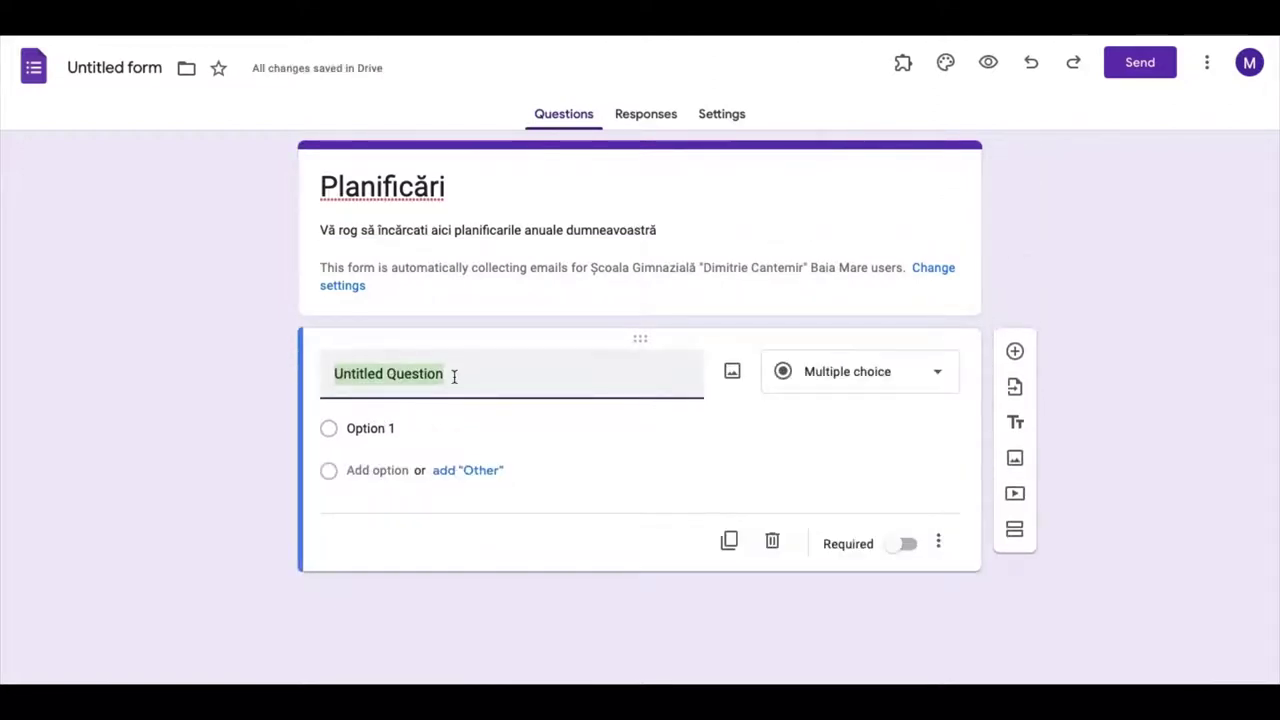
key("BackSpace")
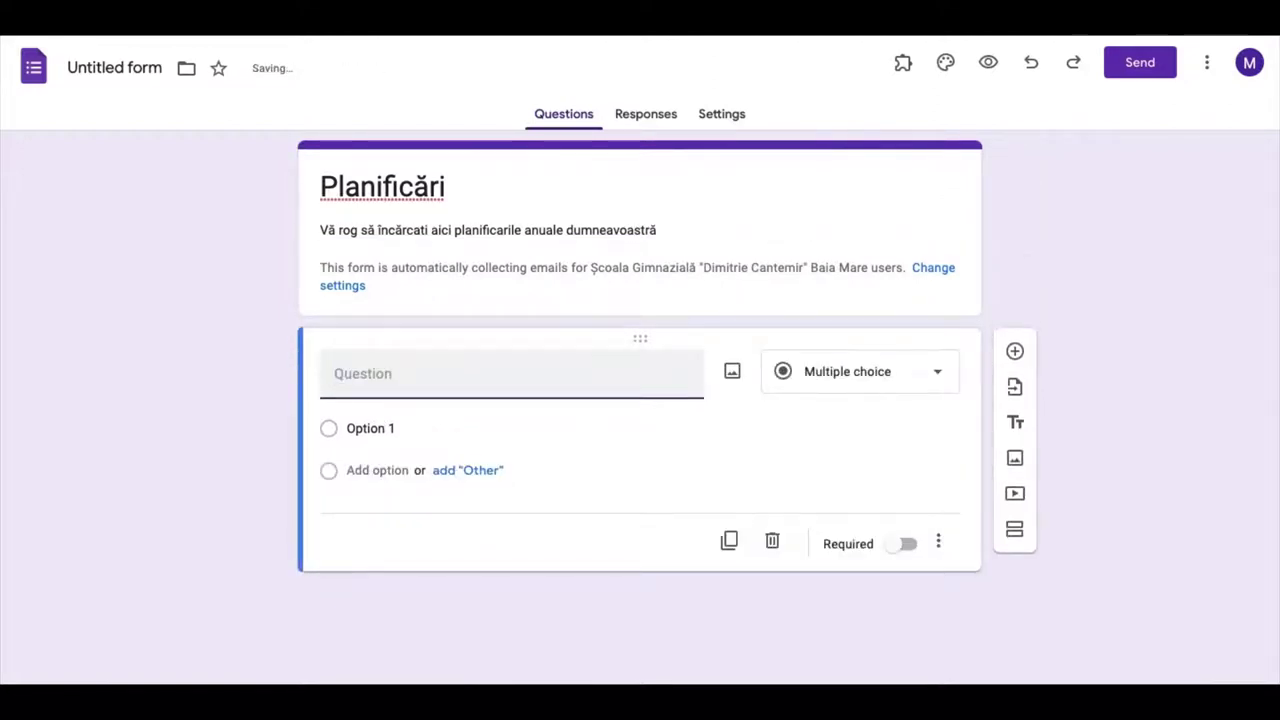
type("Numele ")
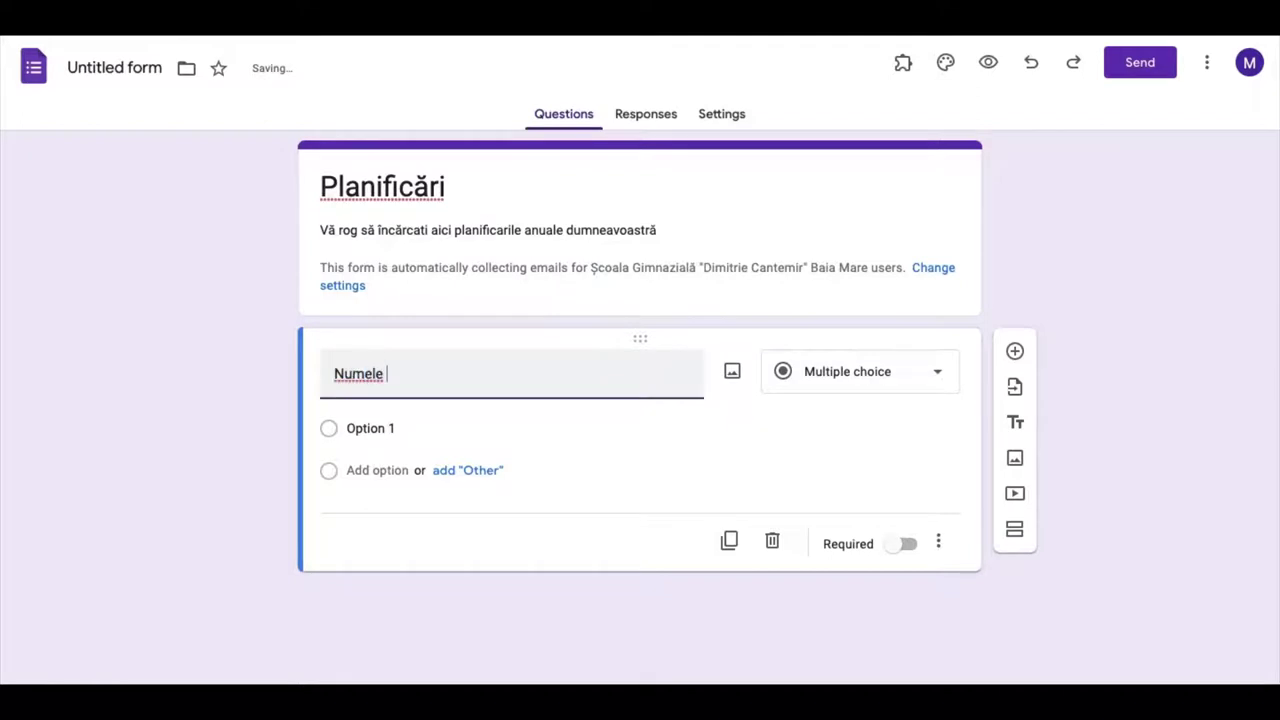
type("si prenu")
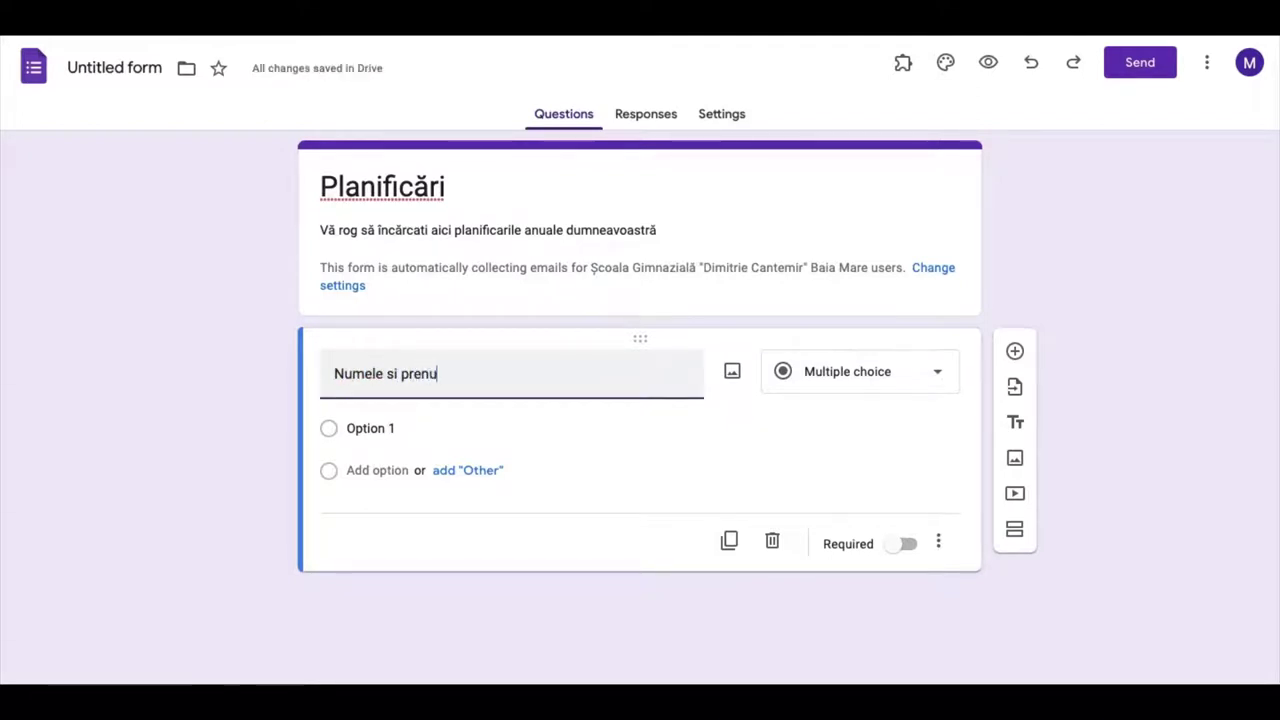
type("mele")
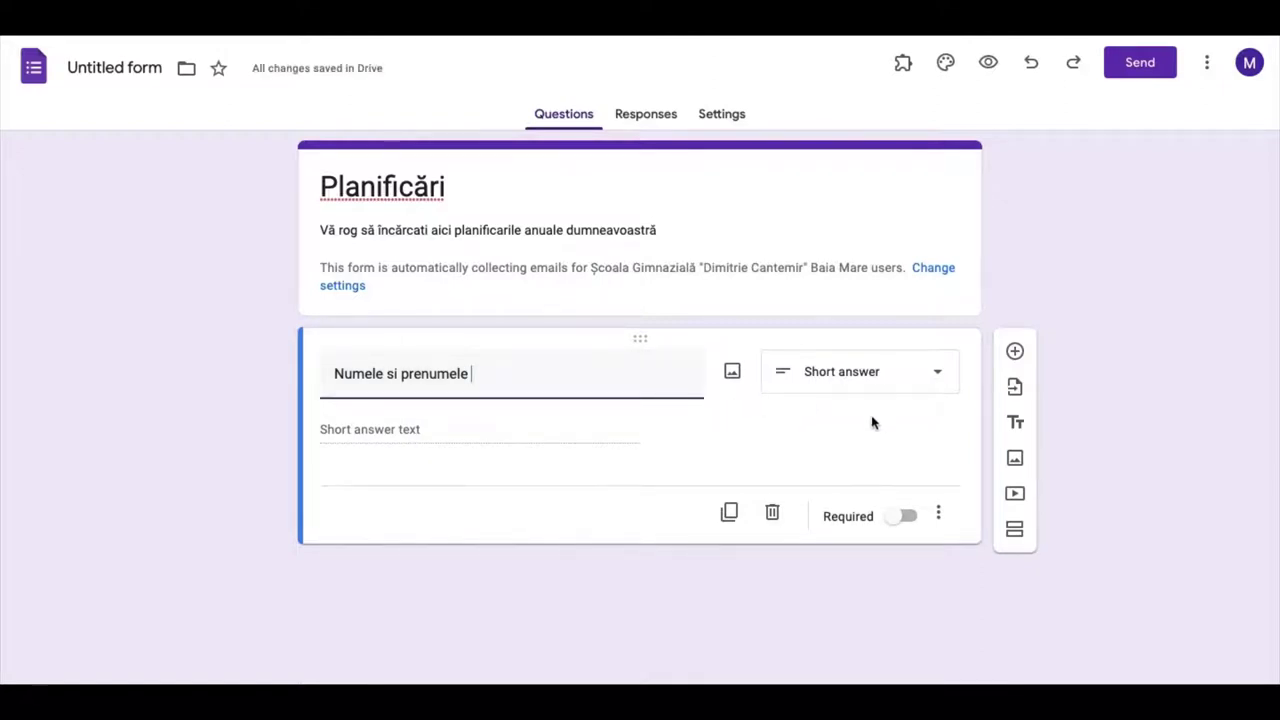
left_click(908, 520)
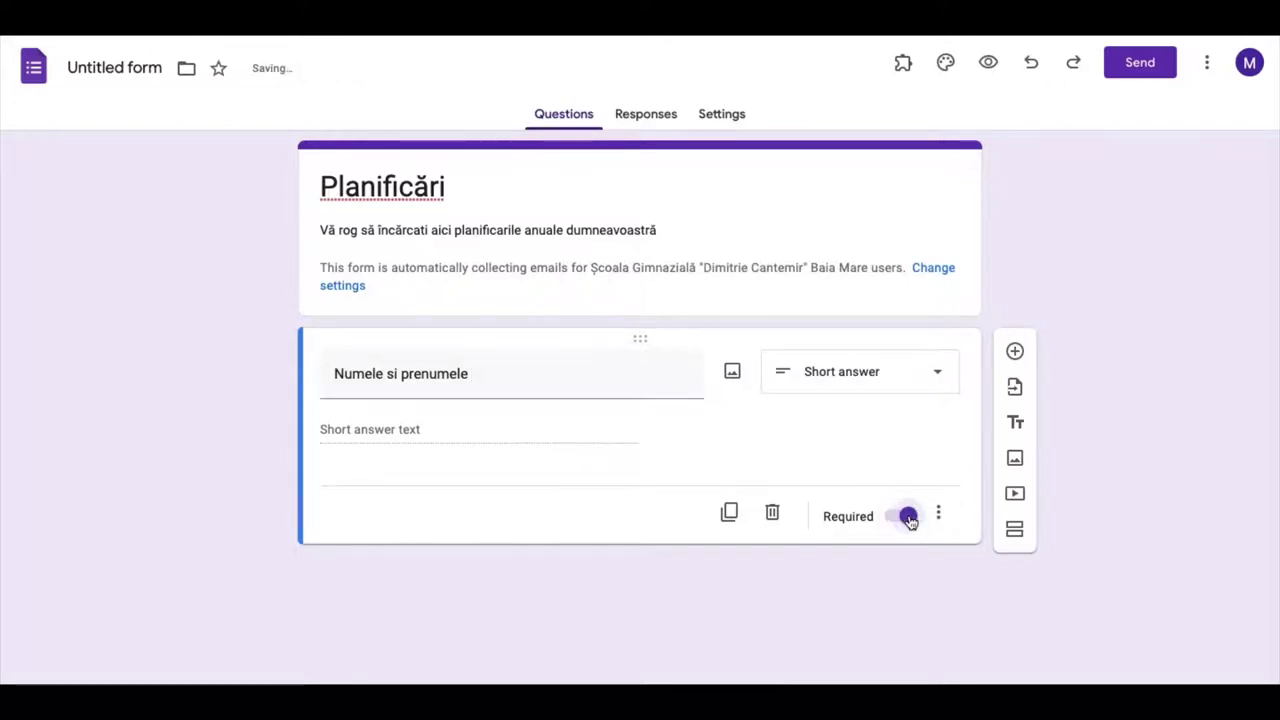
Add a second question titled "Disciplina" as a required short answer
left_click(1015, 352)
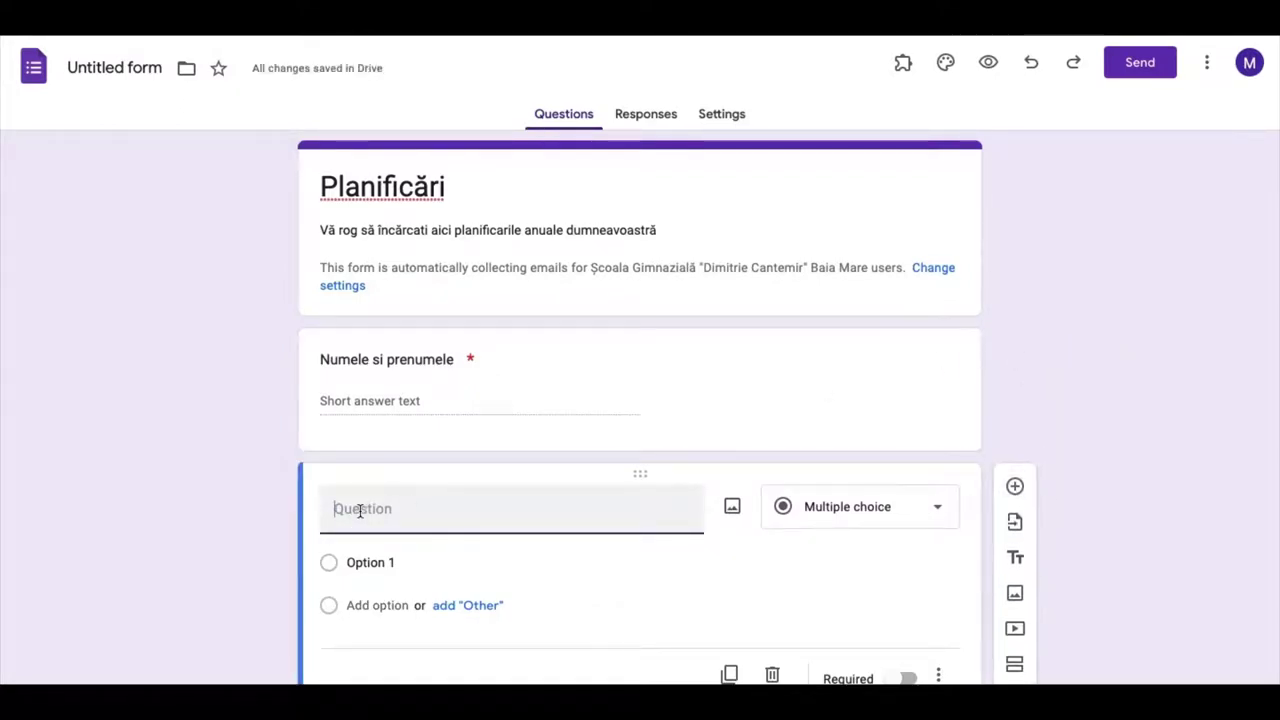
type("Disciplina")
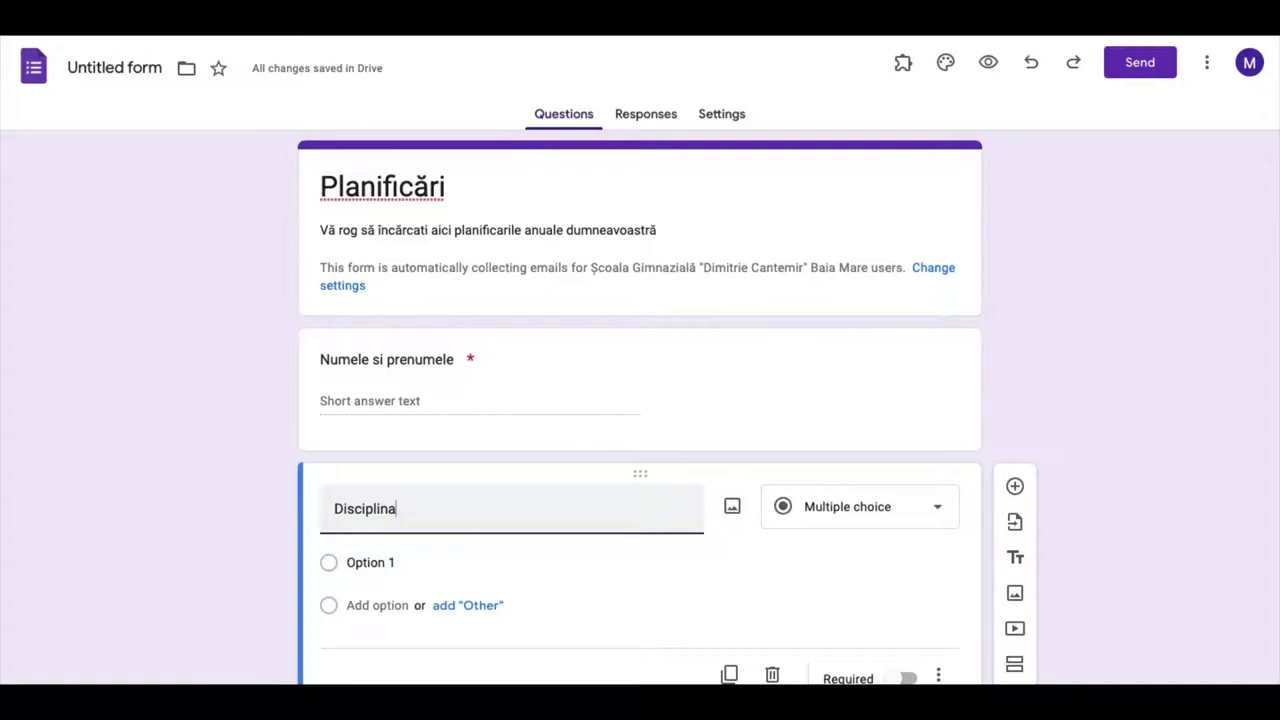
scroll(586, 494, "down", 1)
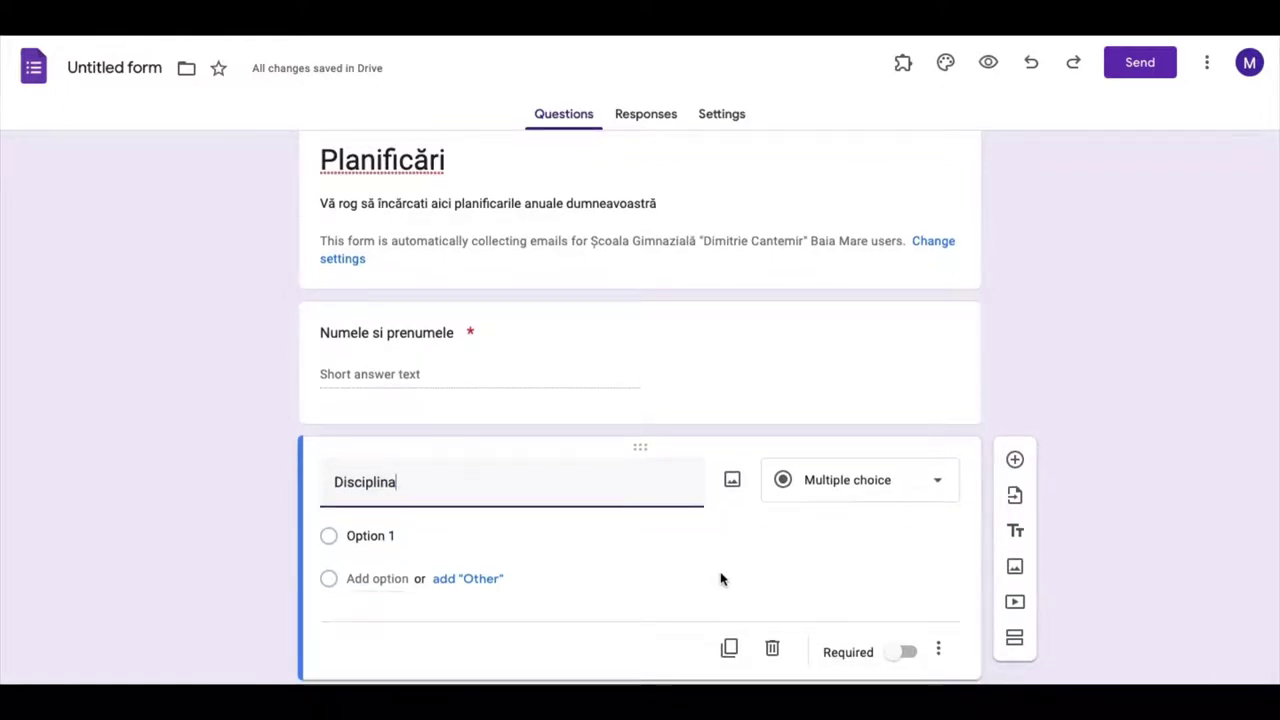
left_click(940, 485)
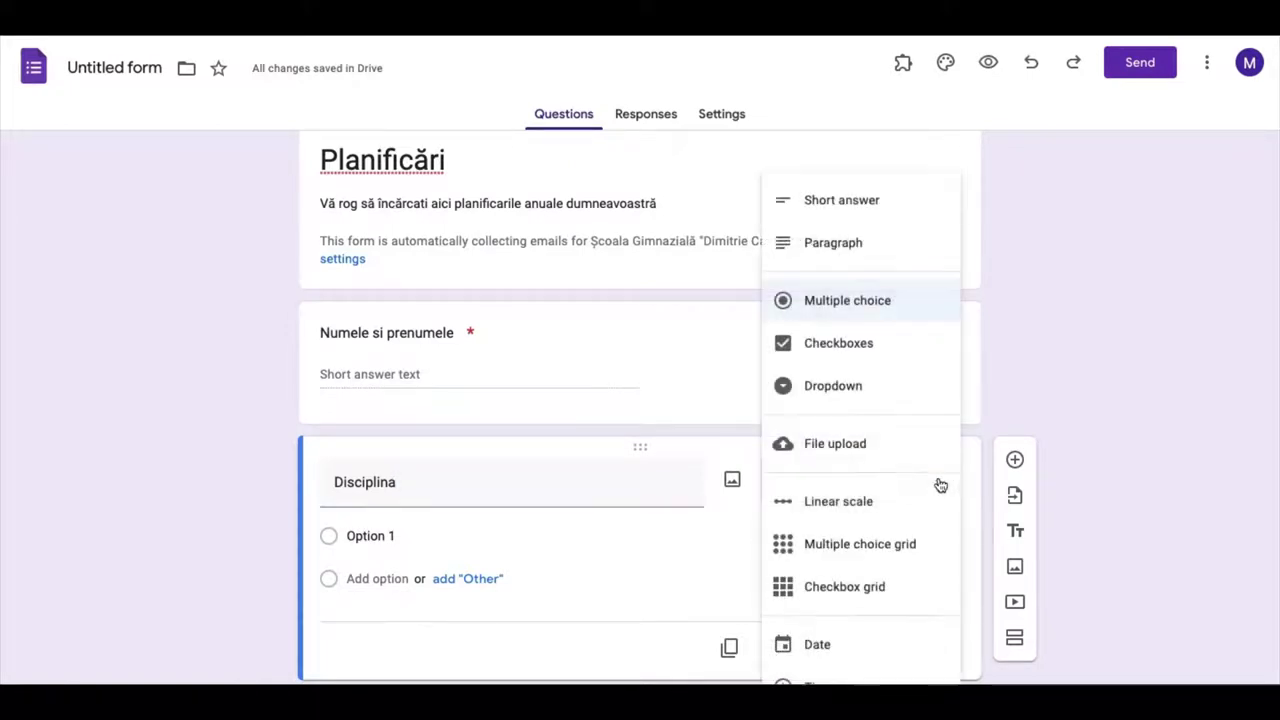
left_click(852, 203)
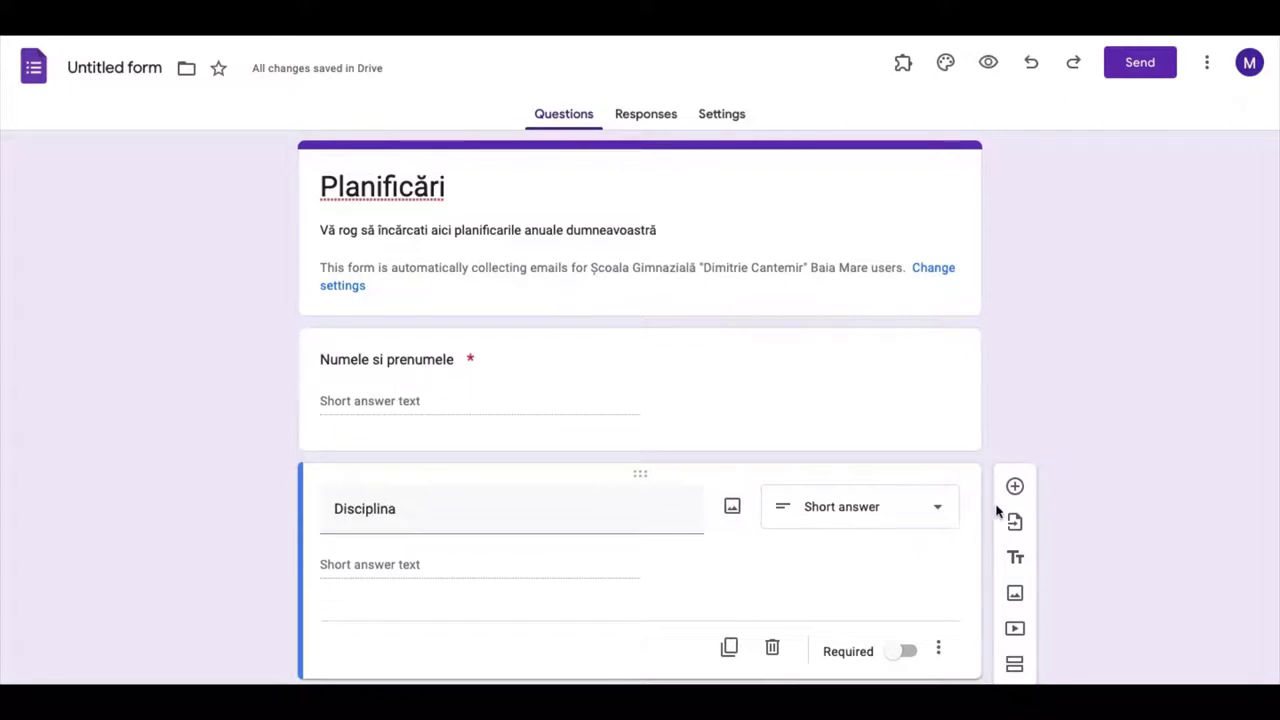
left_click(908, 654)
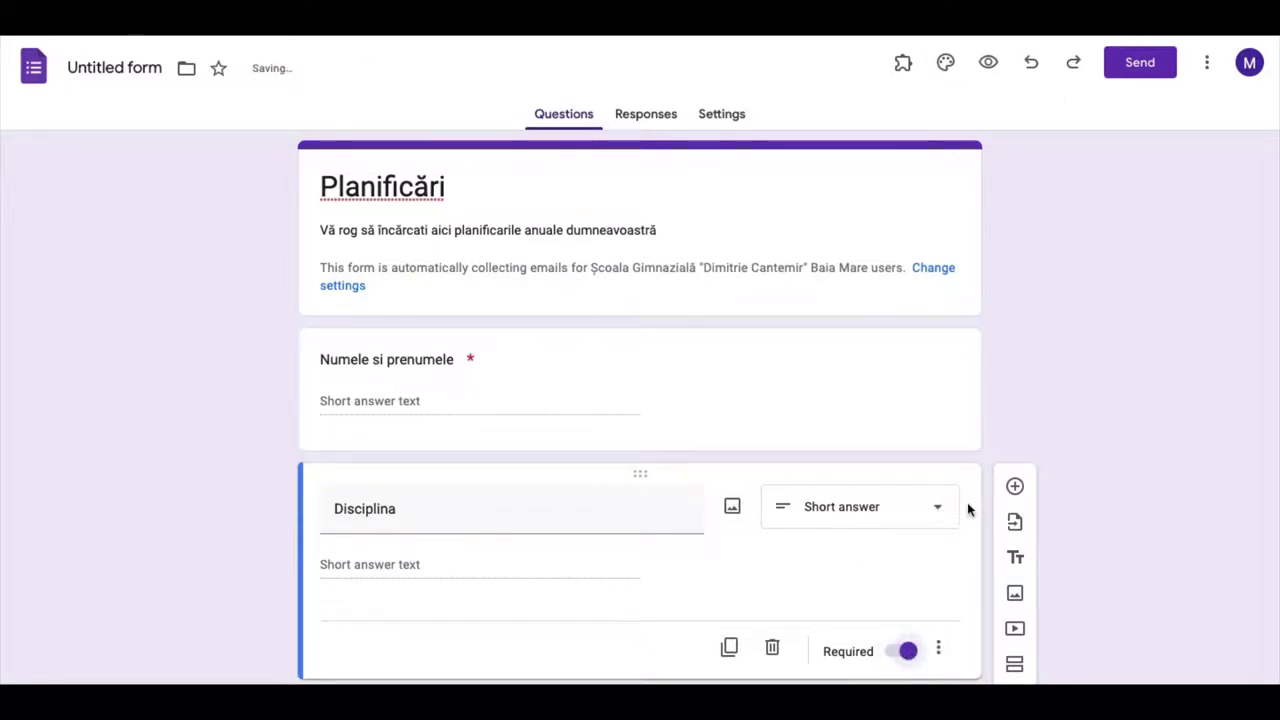
Add a third question titled "Incarcă ducument" as a file upload question and allow respondents to upload files to Drive
left_click(1015, 488)
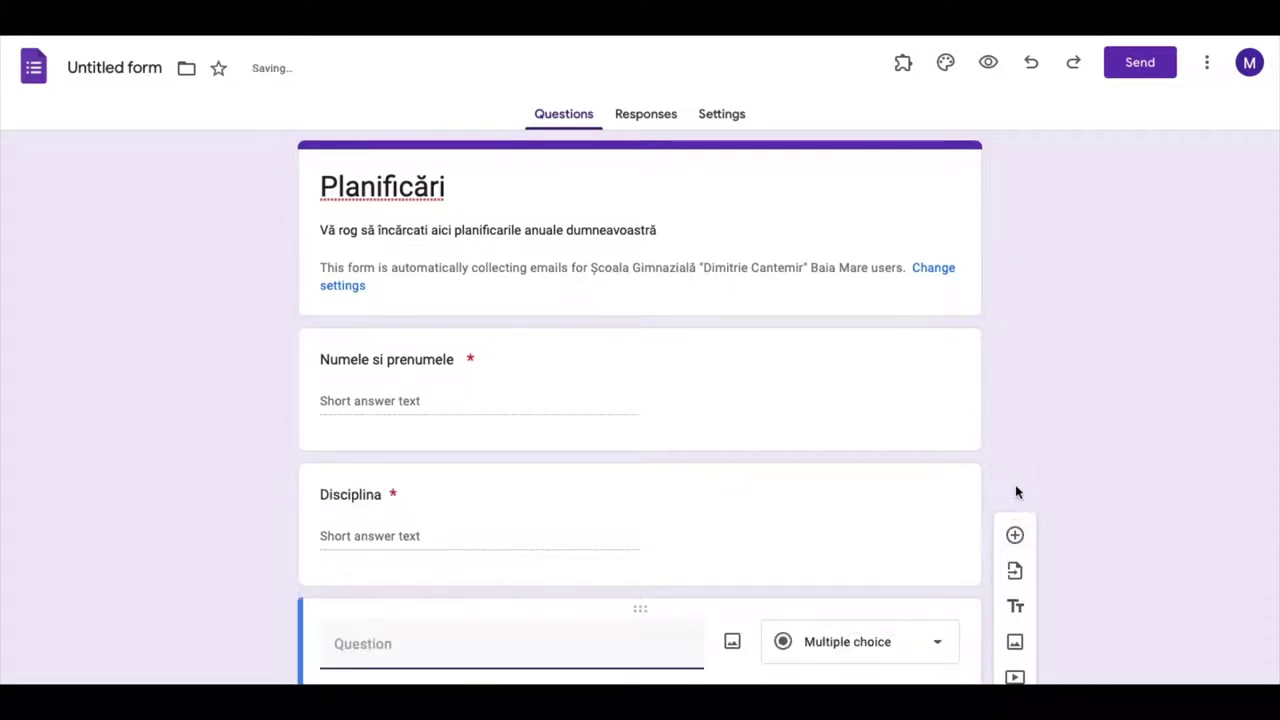
scroll(632, 540, "down", 1)
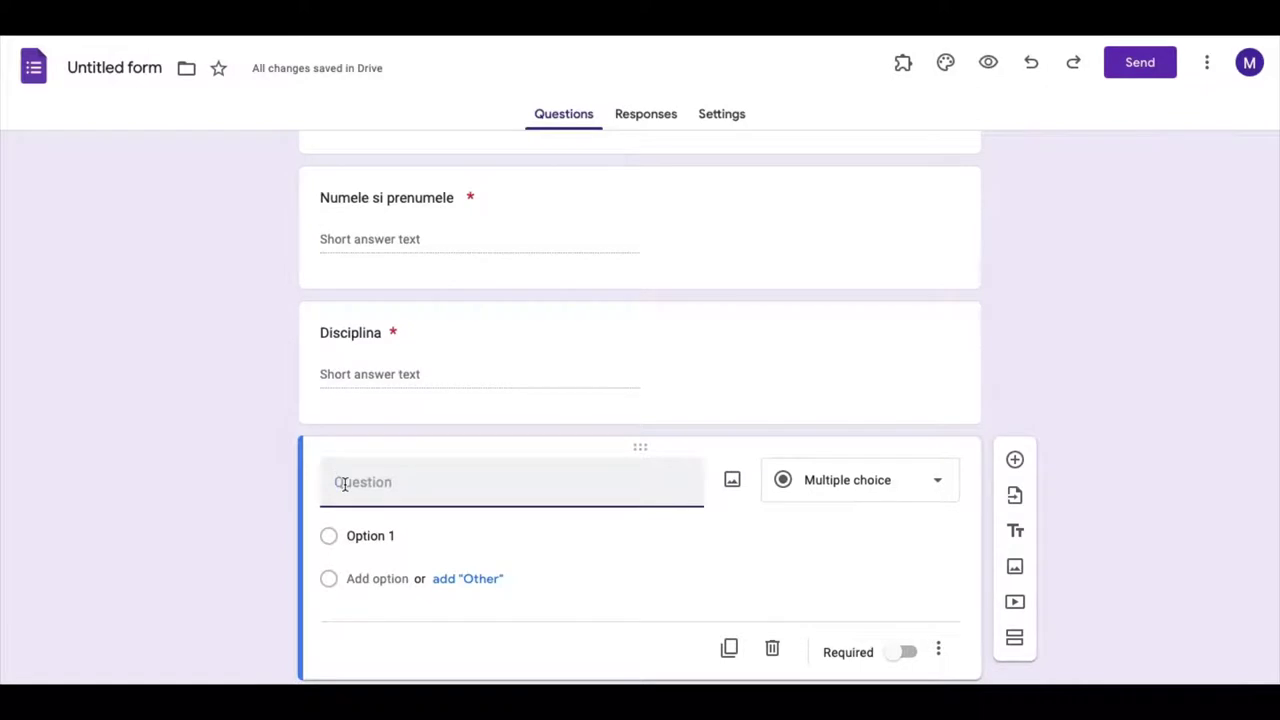
type("Incarcă di")
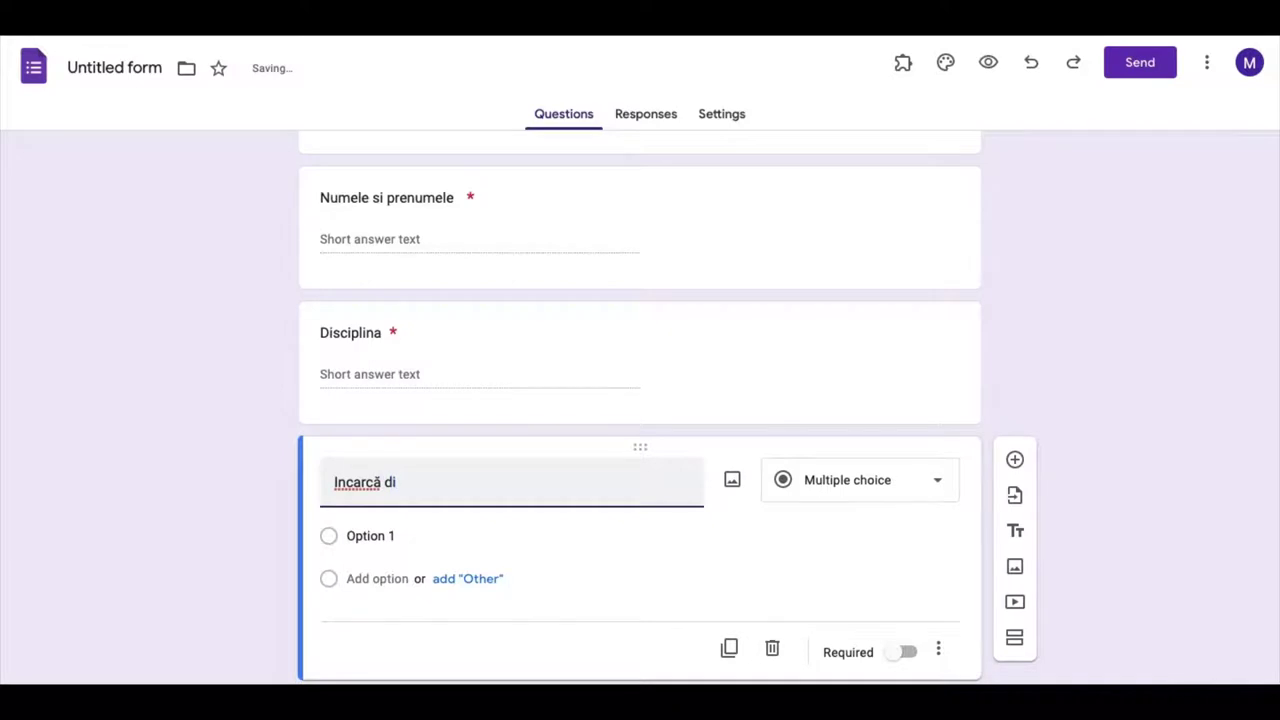
key("BackSpace")
type("ucument")
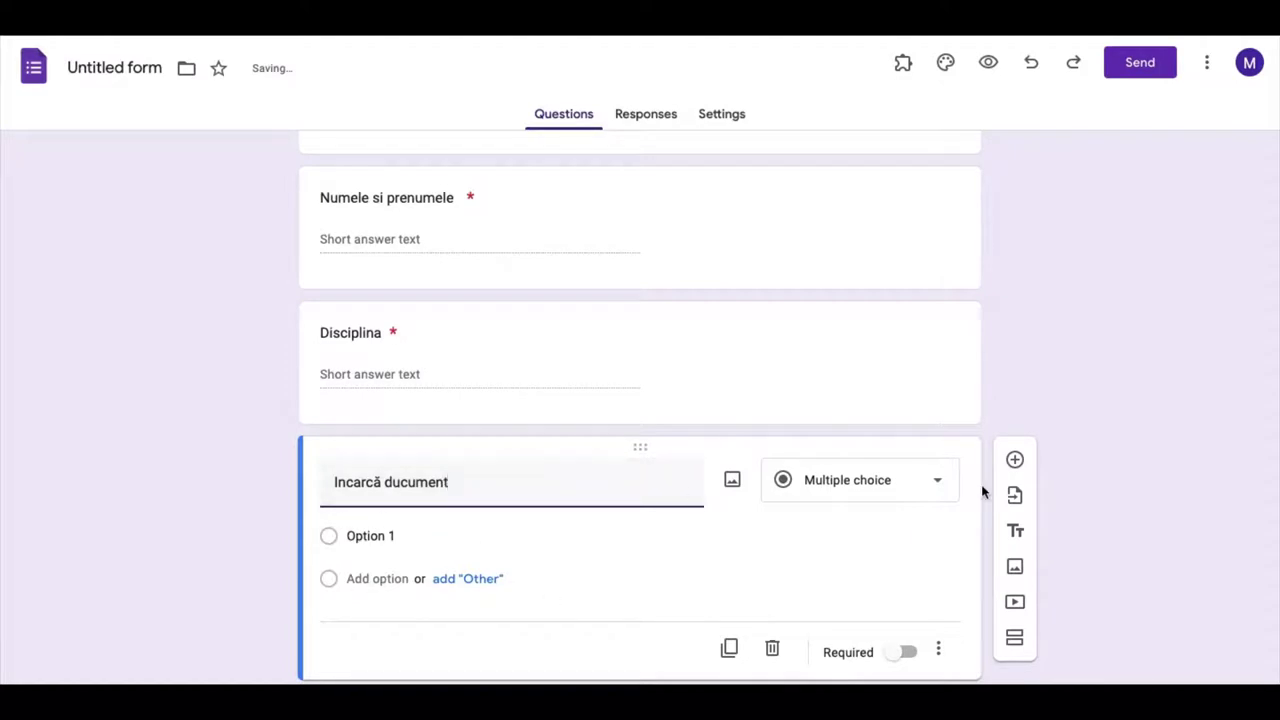
left_click(939, 486)
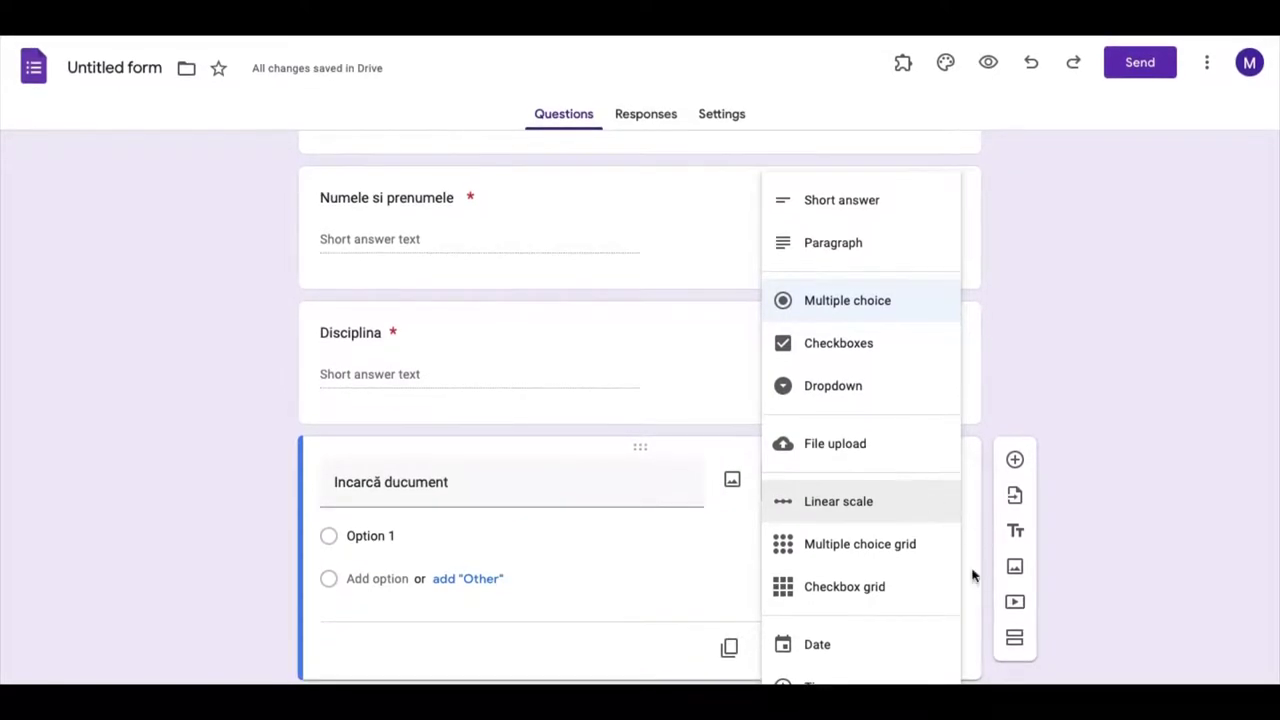
left_click(859, 449)
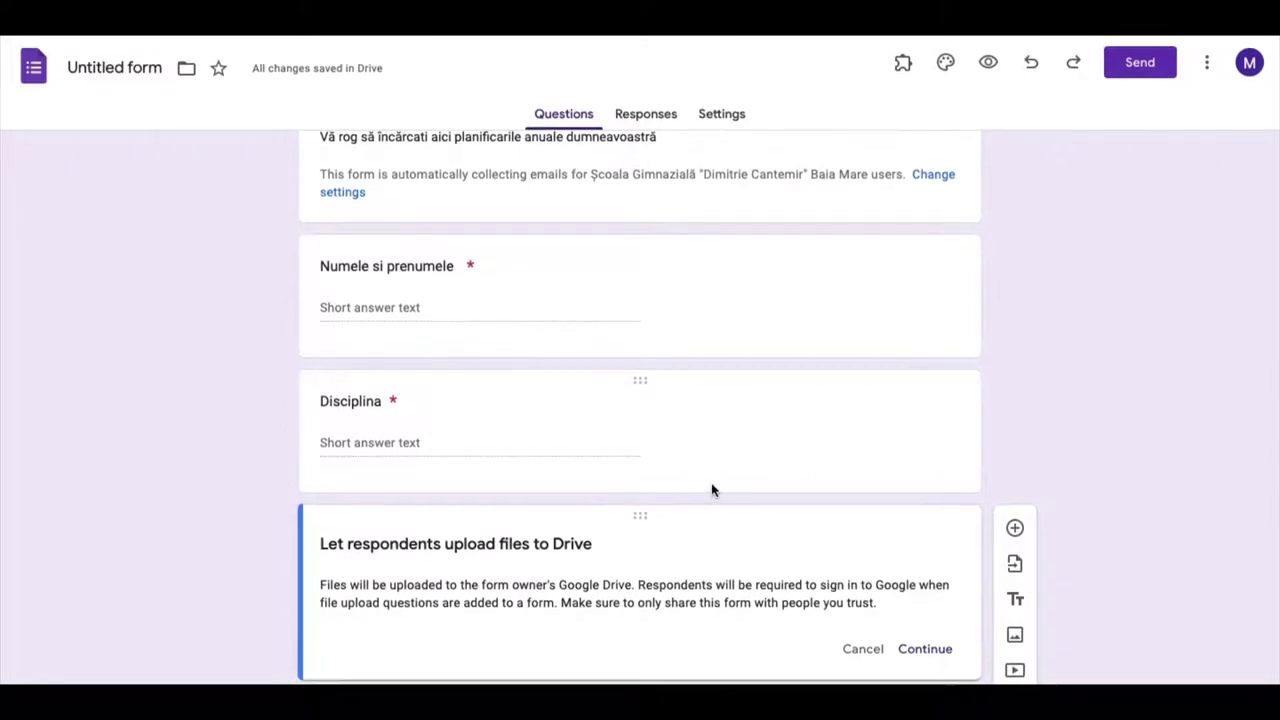
left_click(925, 649)
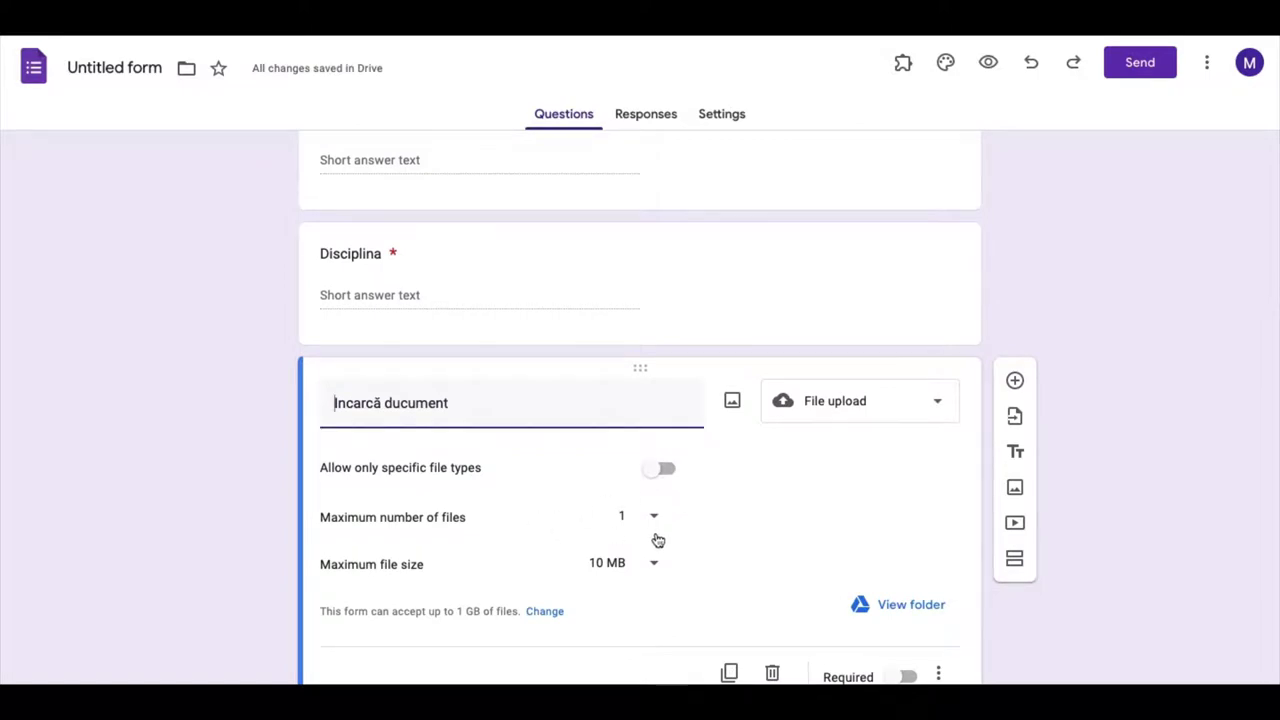
Try limiting the upload question to Document, Spreadsheet and PDF files, and switch the file type restriction back off
left_click(668, 471)
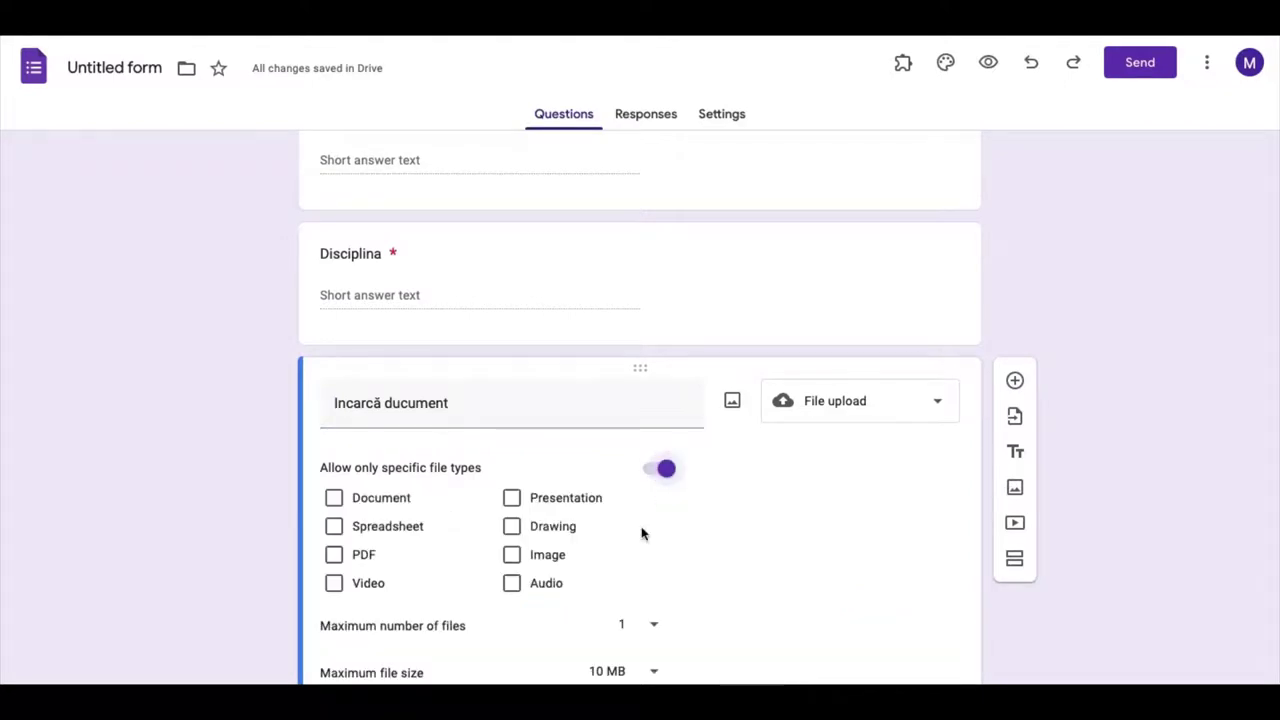
left_click(334, 558)
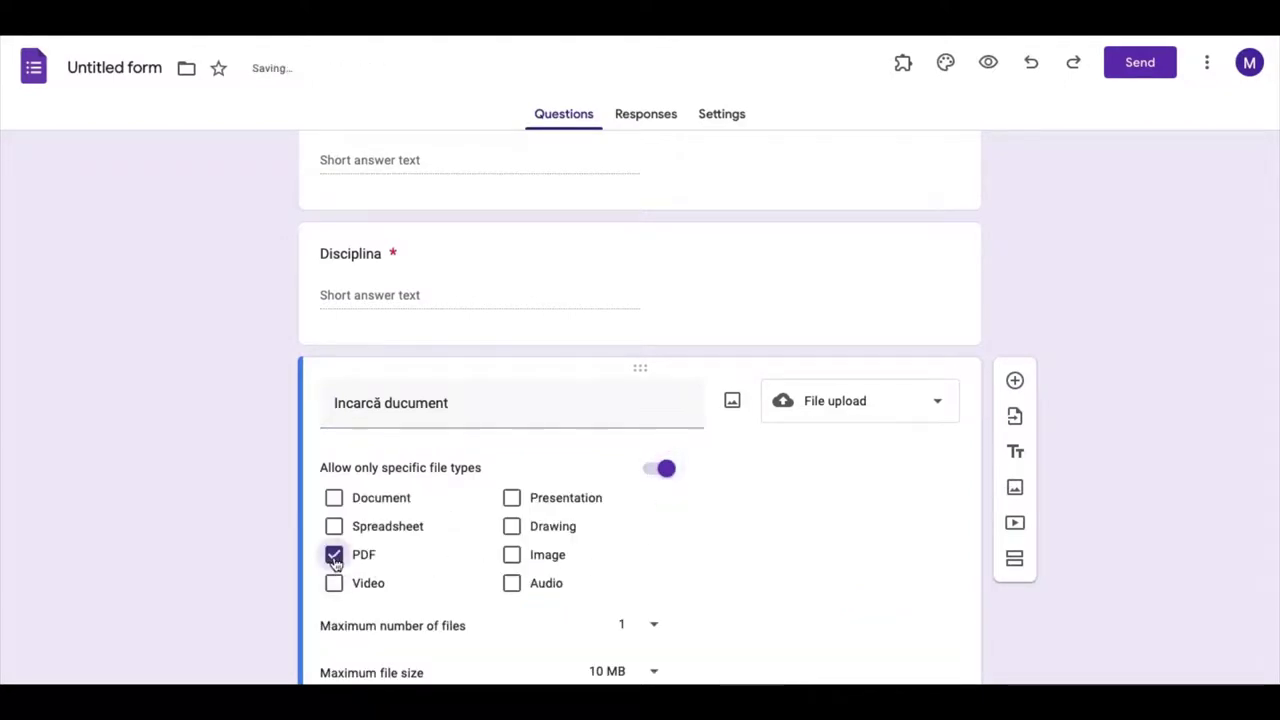
left_click(335, 499)
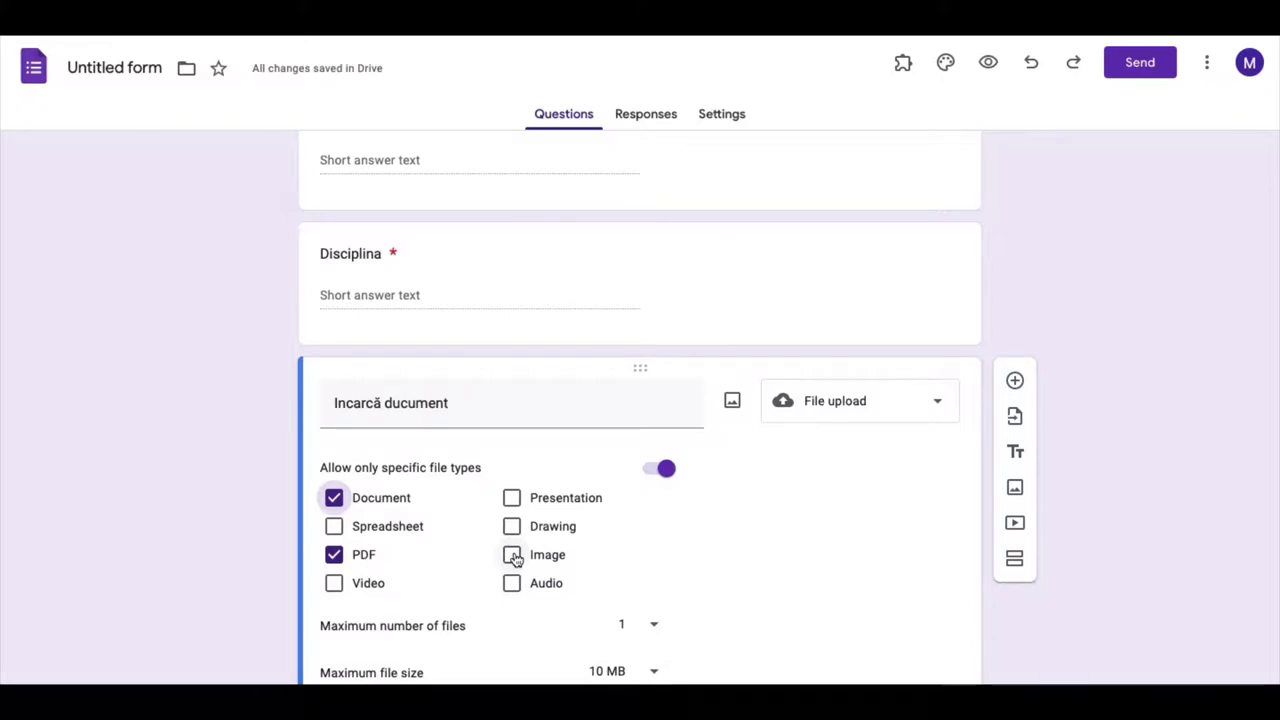
left_click(512, 556)
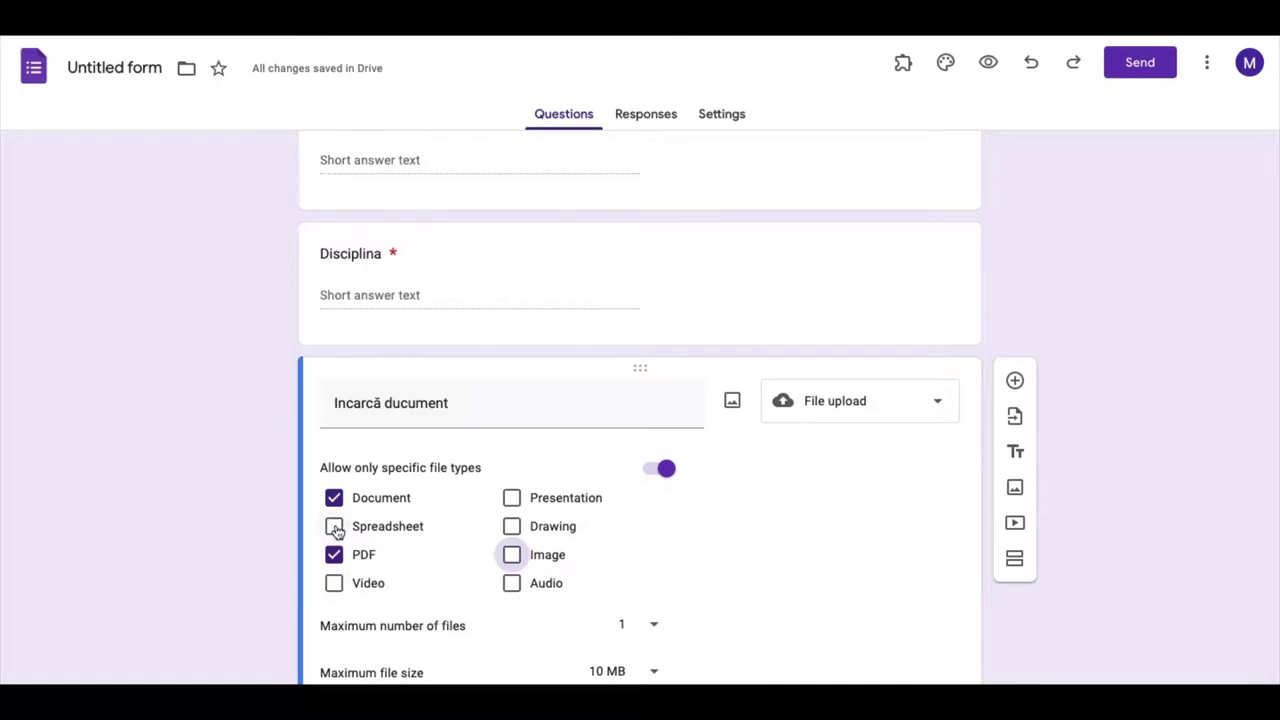
left_click(335, 530)
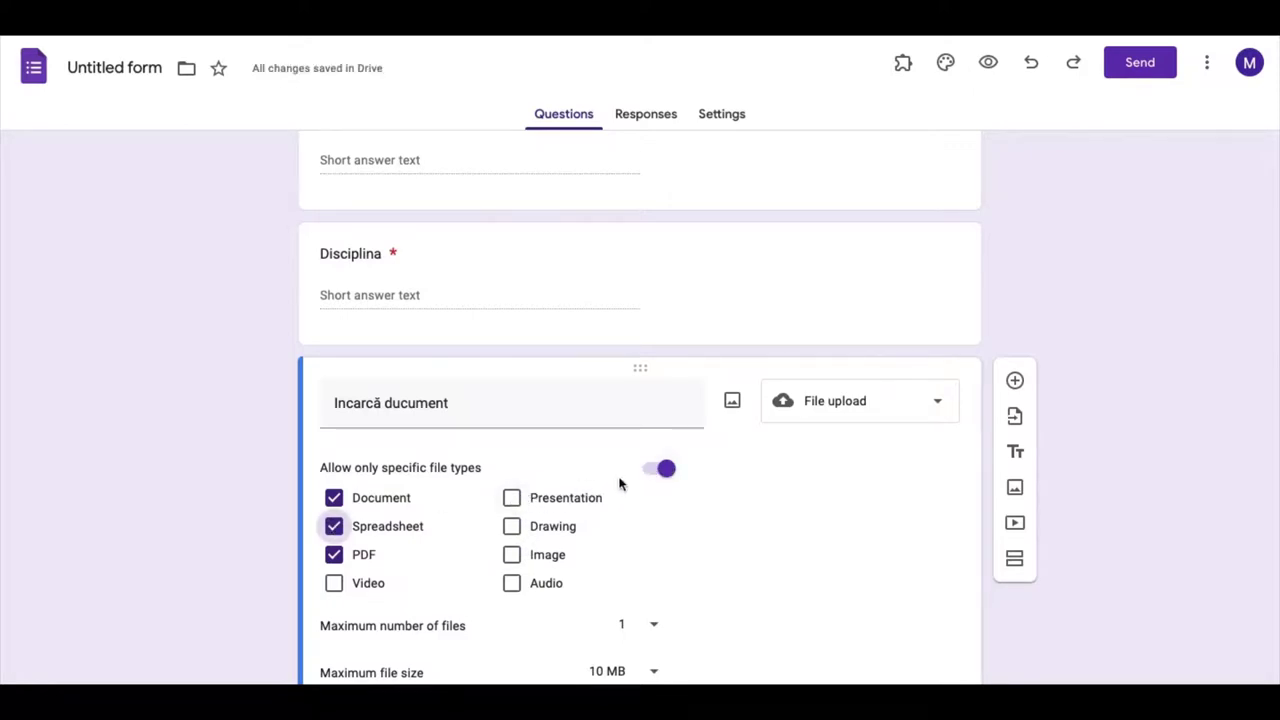
left_click(658, 470)
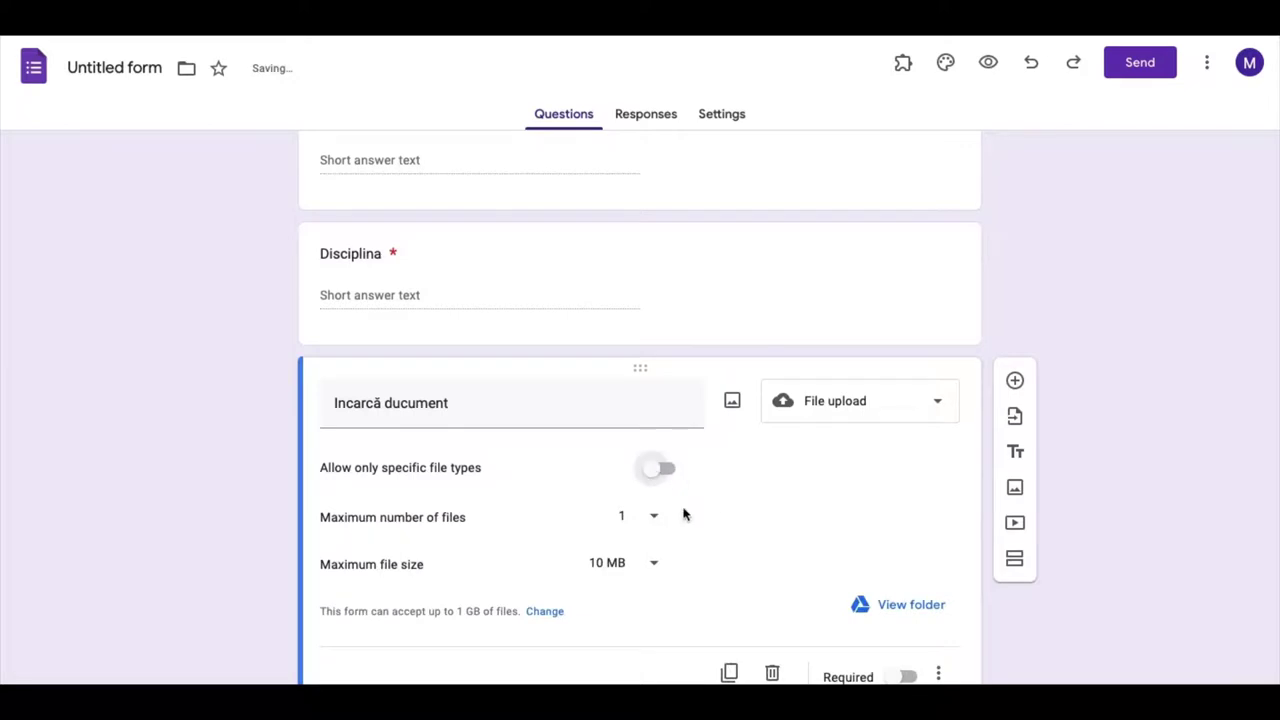
Set the upload question's maximum number of files to 10 and its maximum file size to 100 MB
scroll(684, 514, "down", 1)
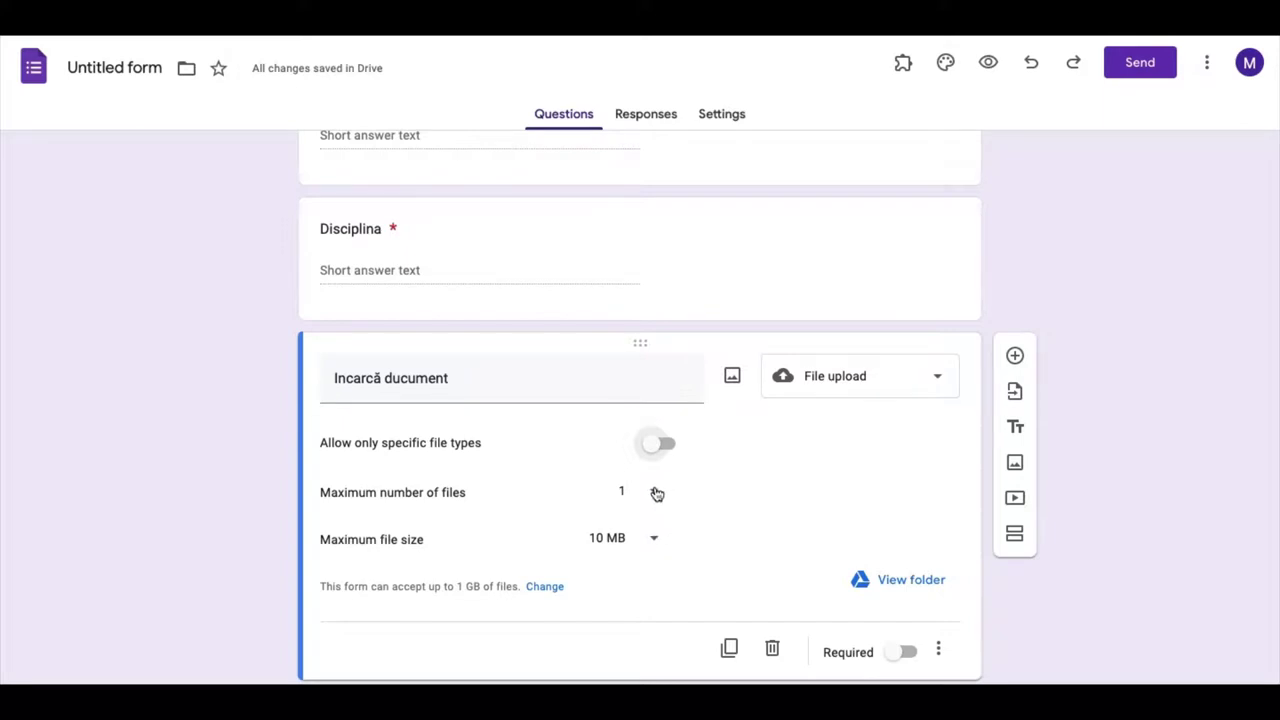
left_click(657, 494)
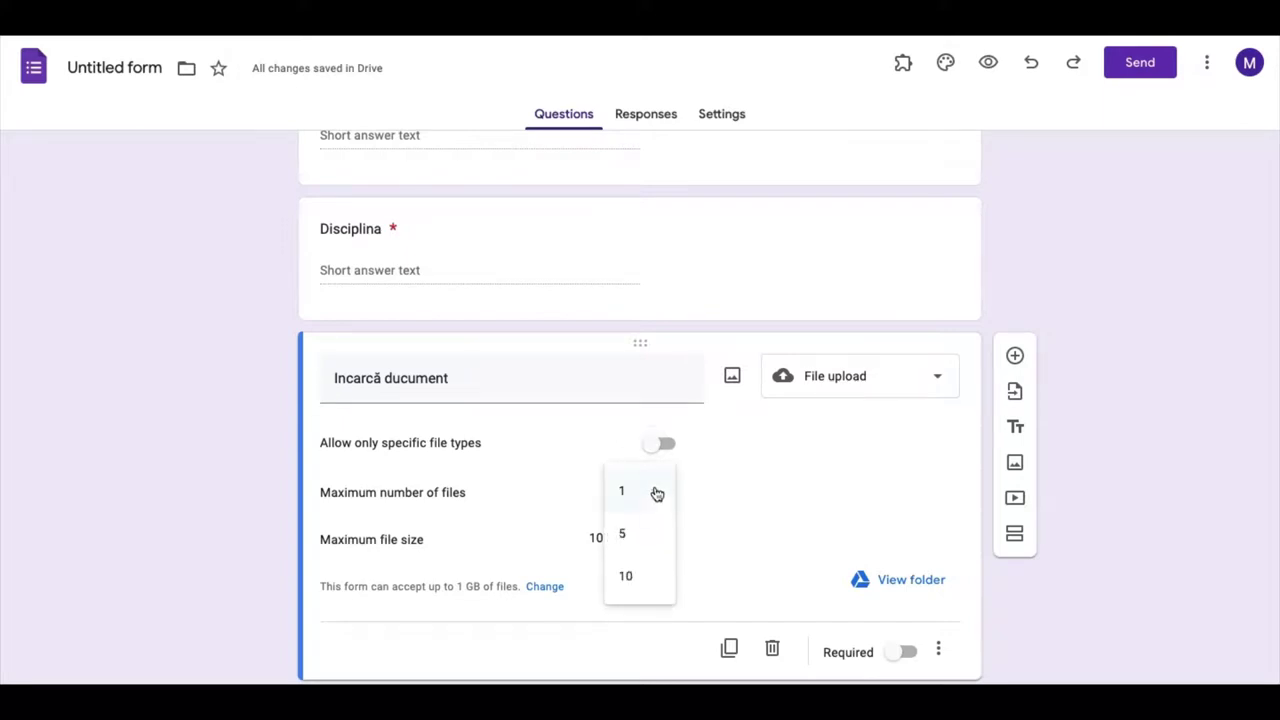
left_click(632, 575)
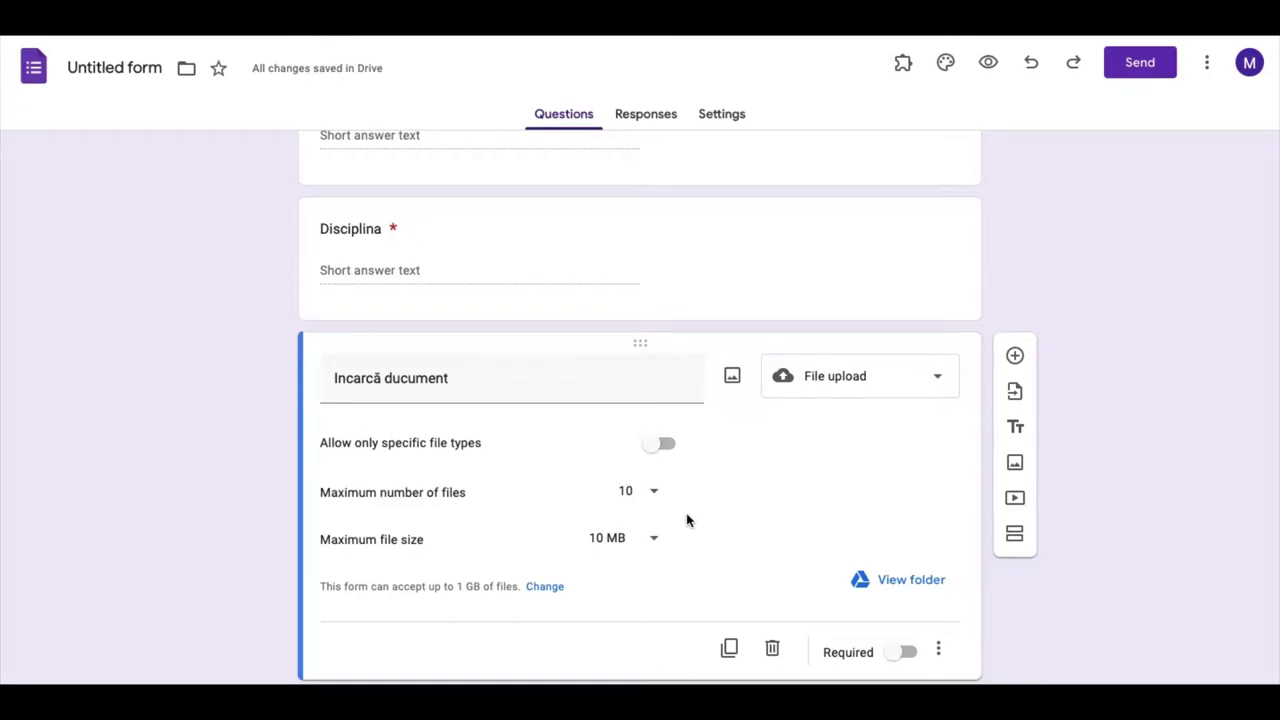
left_click(653, 541)
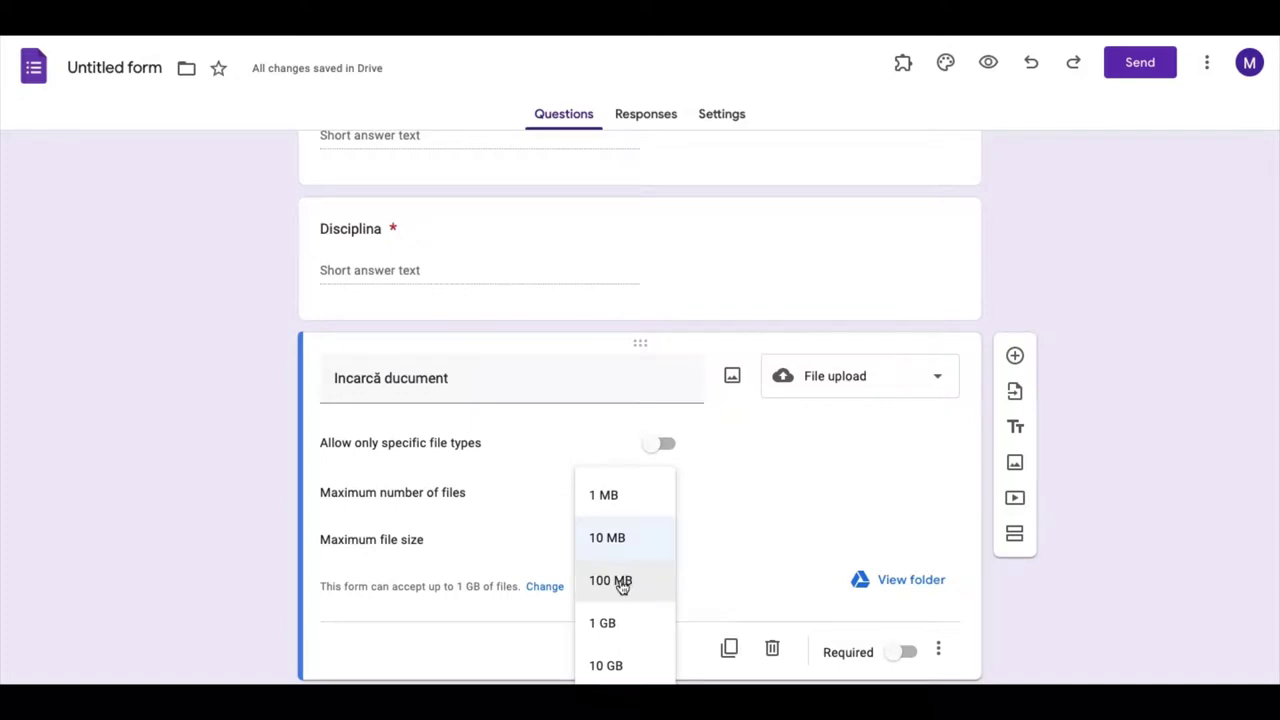
left_click(621, 587)
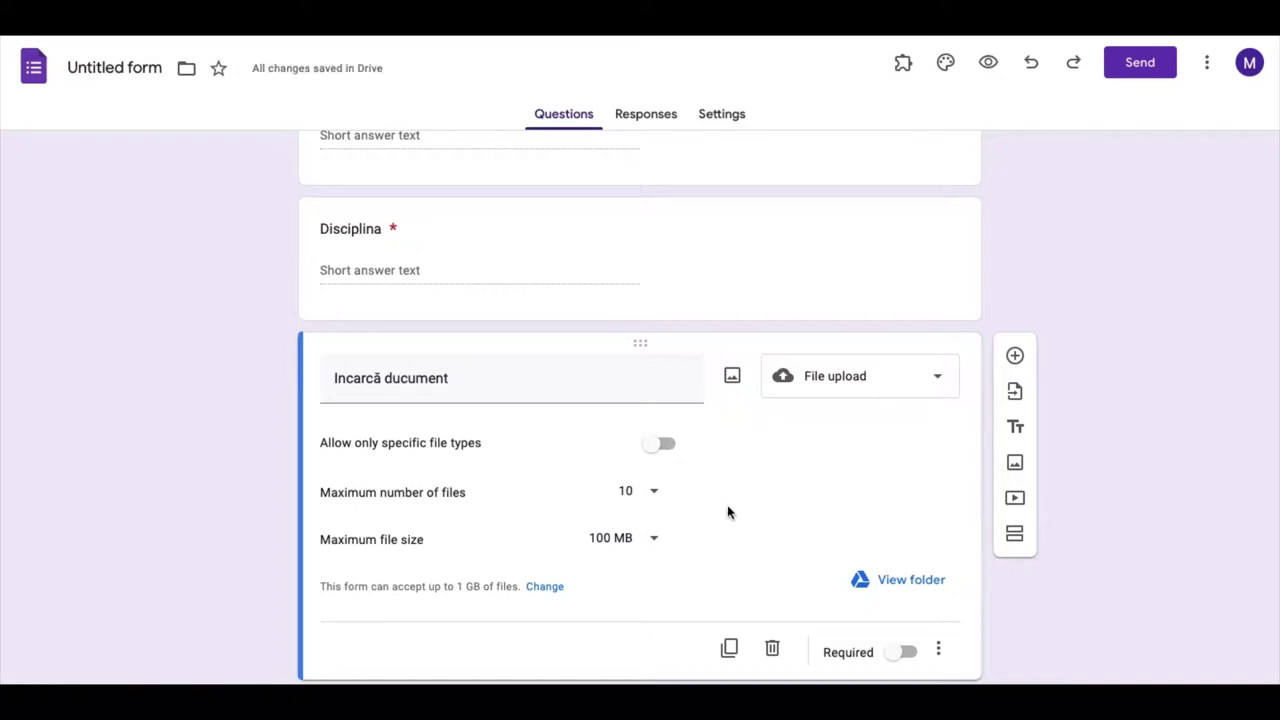
Insert a short answer question titled "Clasa" directly after the "Disciplina" question
scroll(851, 286, "up", 1)
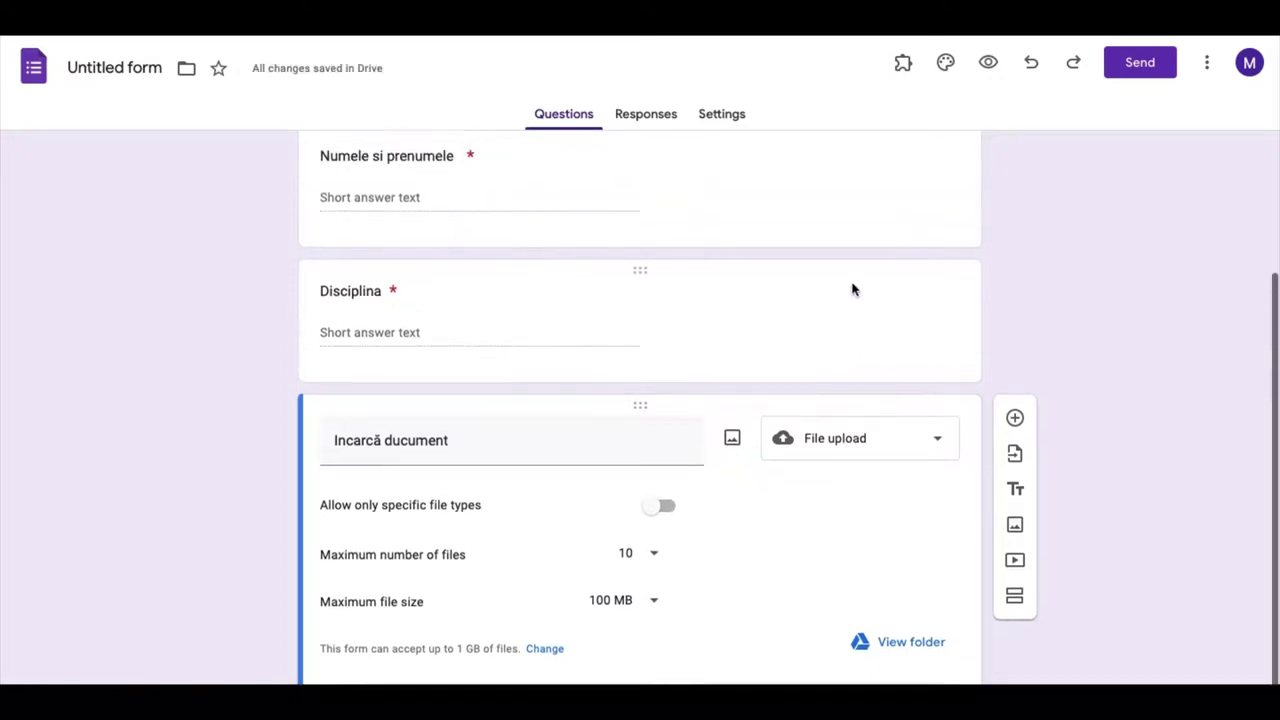
left_click(909, 343)
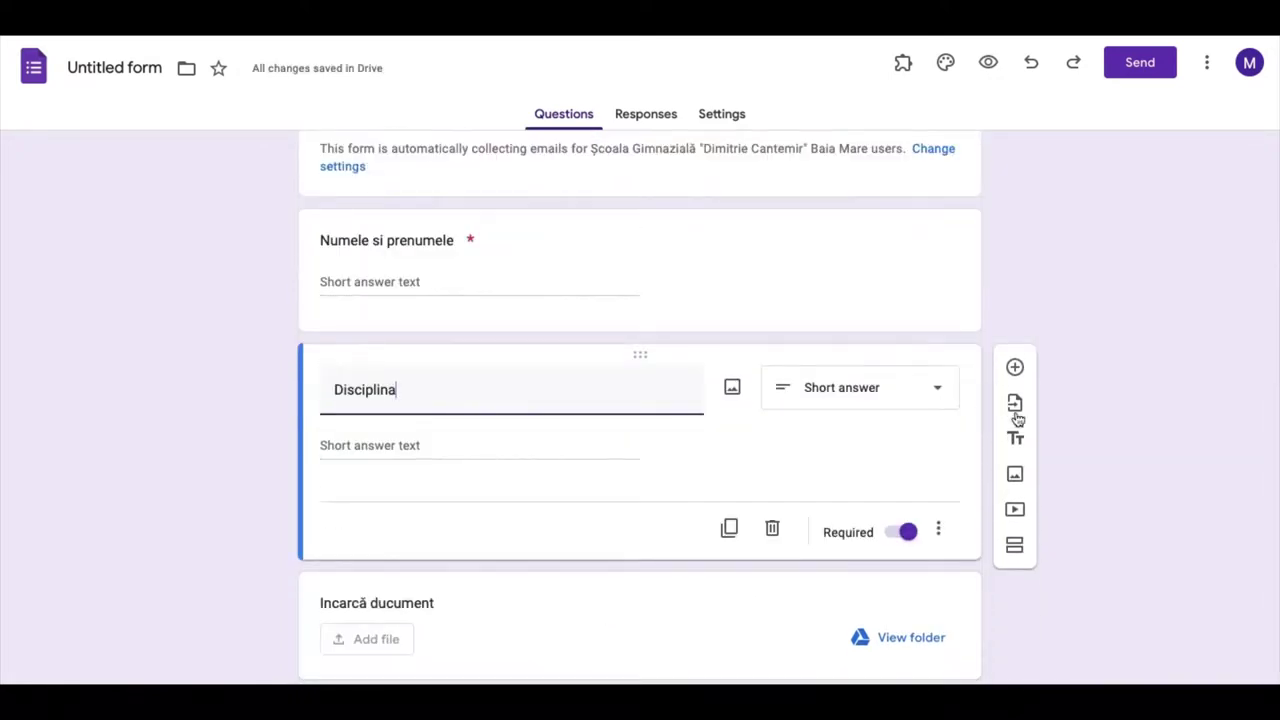
left_click(1015, 369)
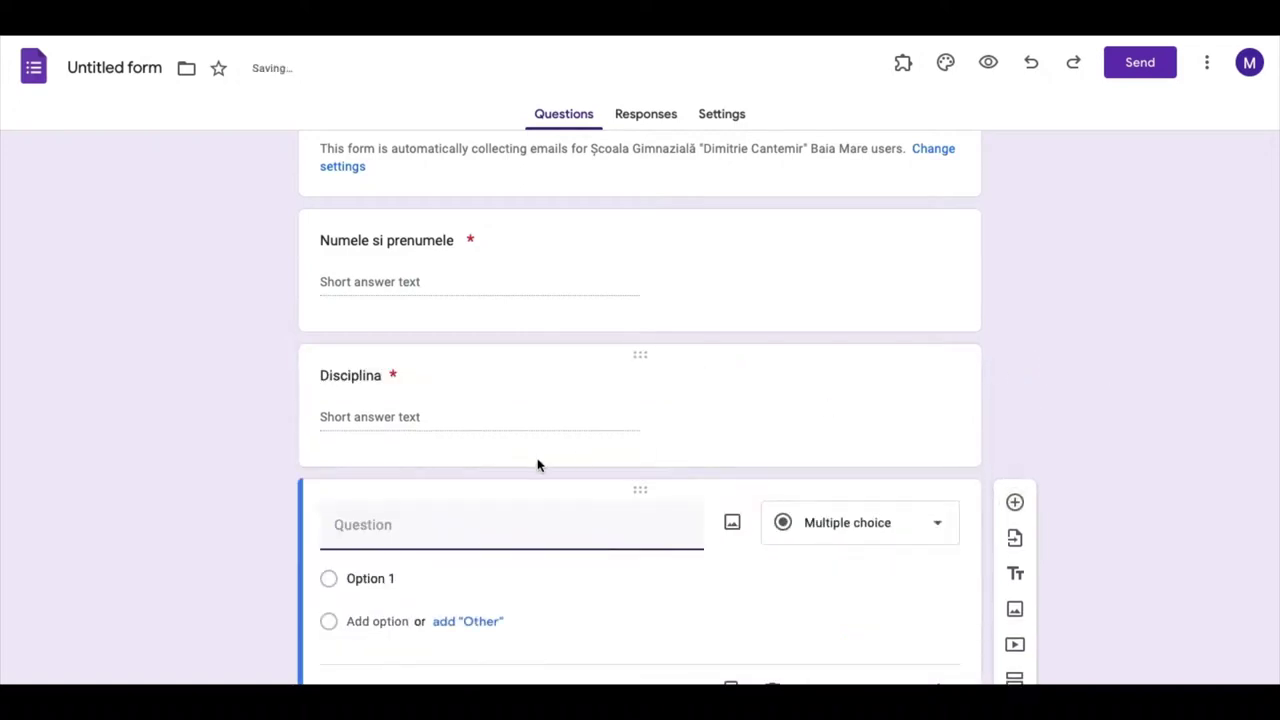
type("Clasa")
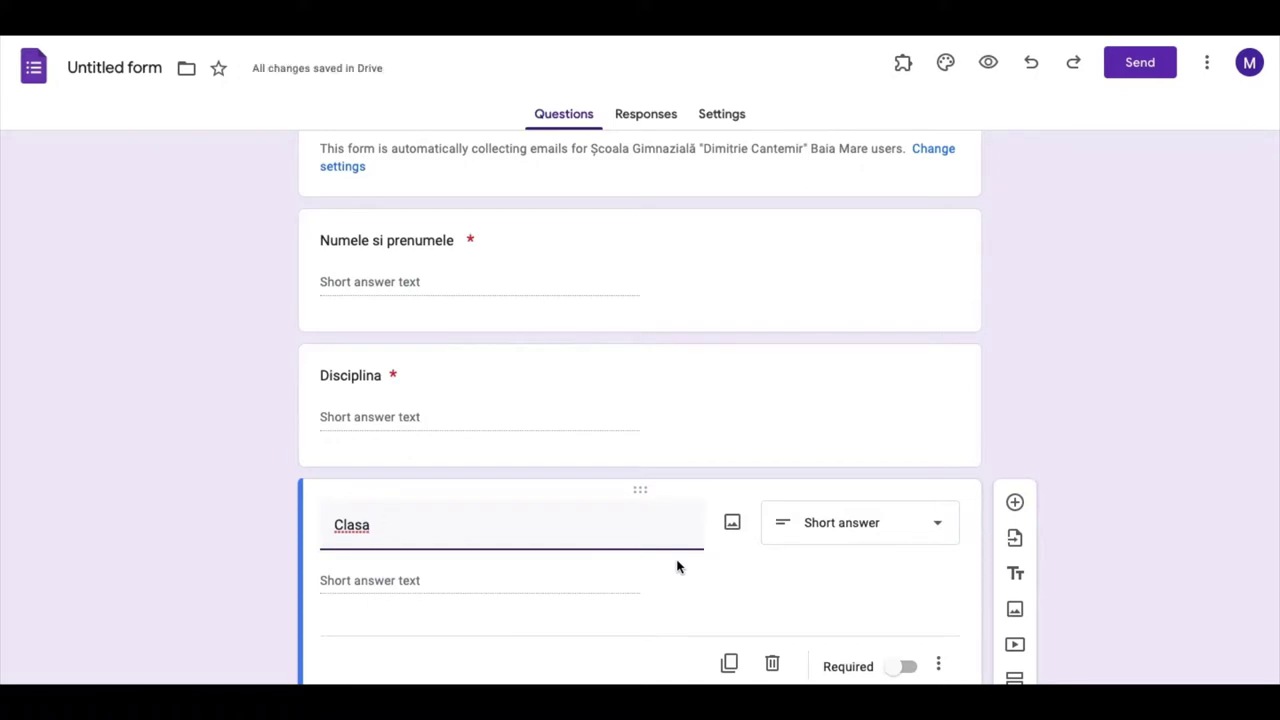
scroll(695, 548, "down", 2)
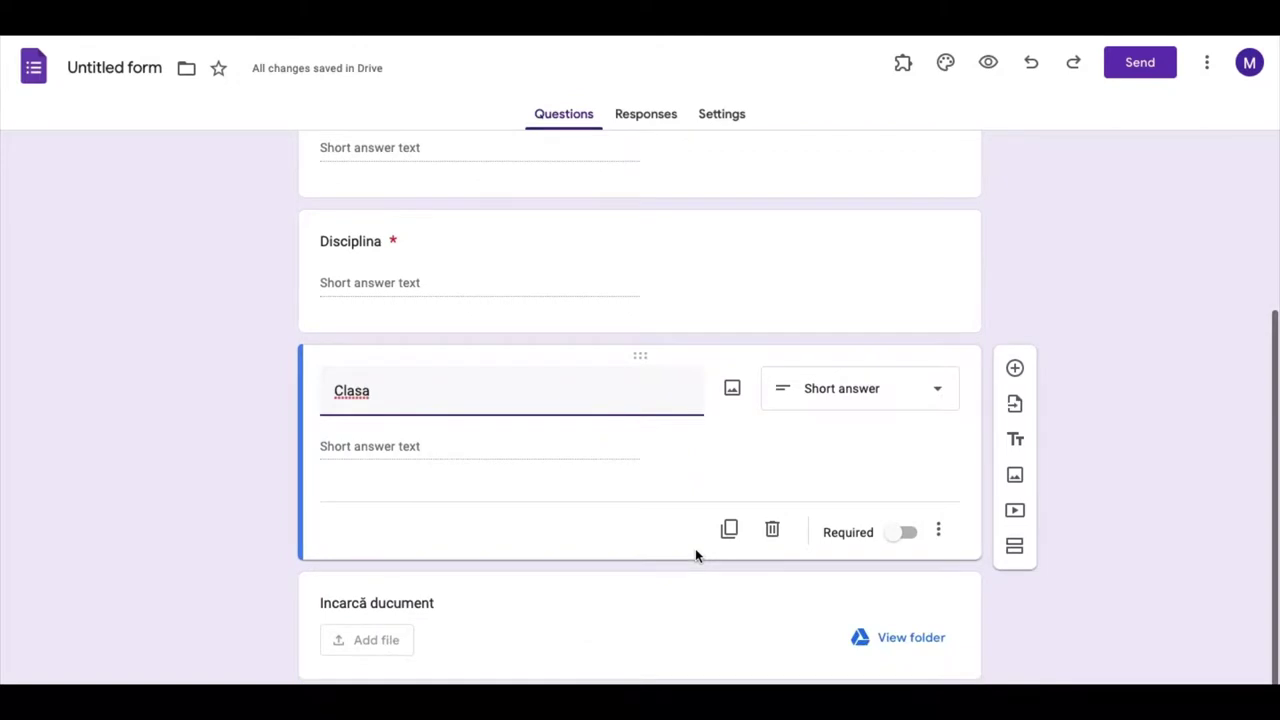
scroll(695, 548, "up", 2)
scroll(695, 549, "down", 1)
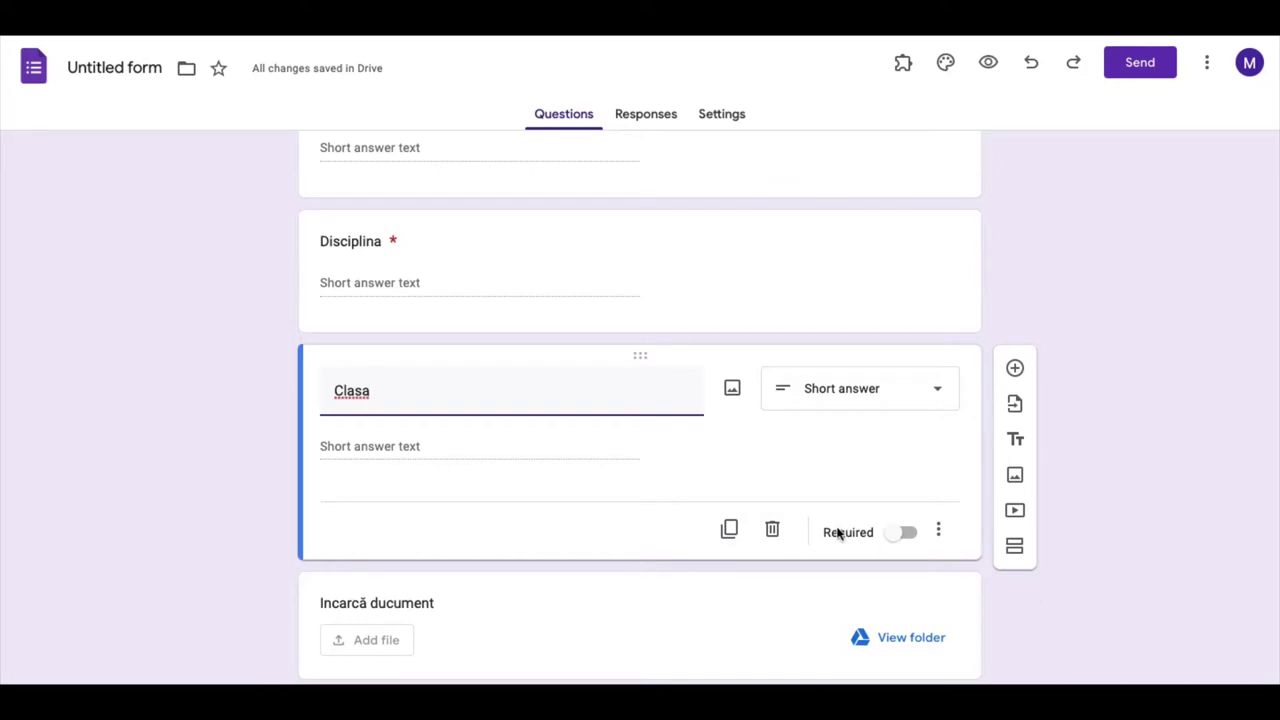
Extend the form's title to "Planificări ale cadrelor didactice pe discipline" and give the form file the same name
scroll(838, 533, "up", 3)
scroll(838, 533, "up", 1)
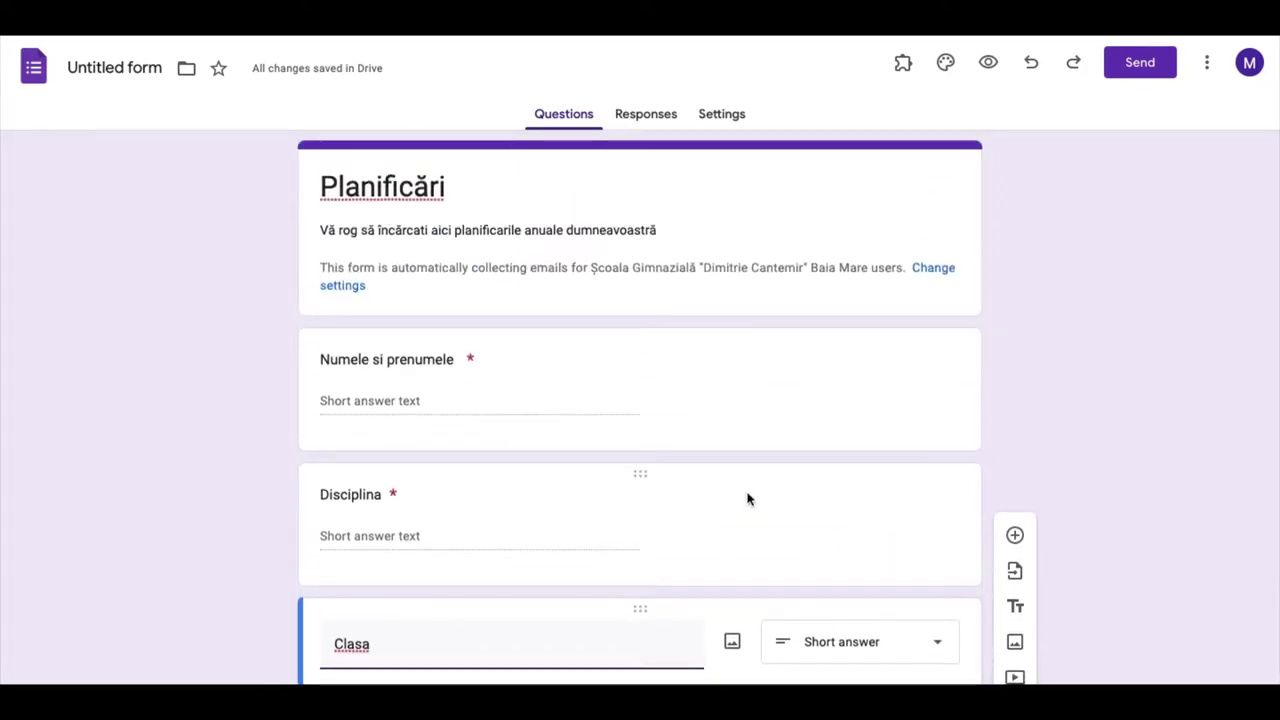
left_click(478, 191)
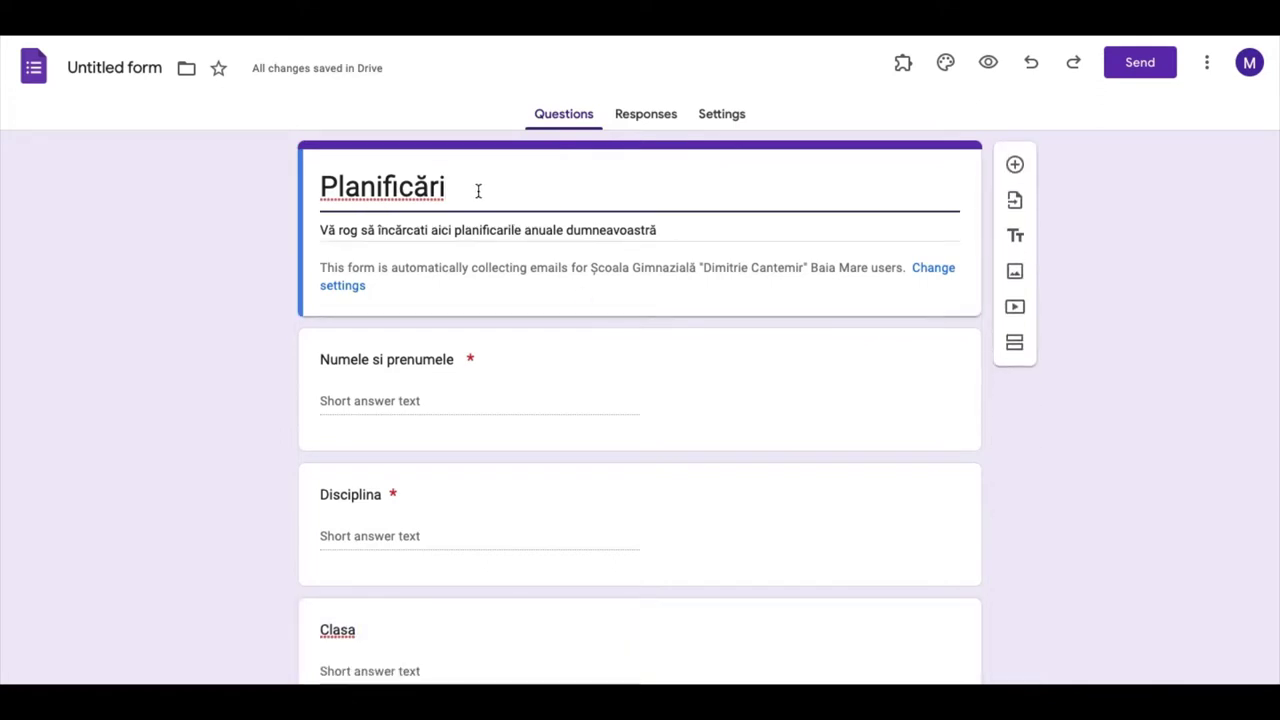
type("ale cad")
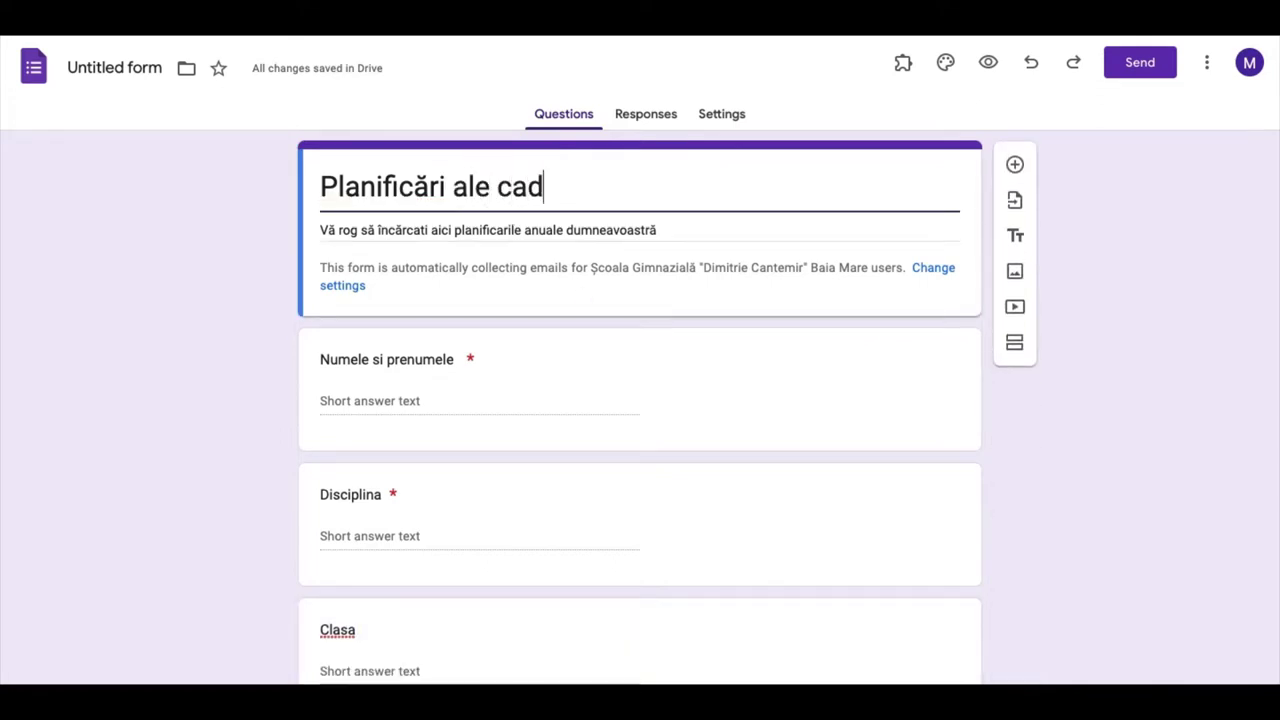
type("relor didactice ")
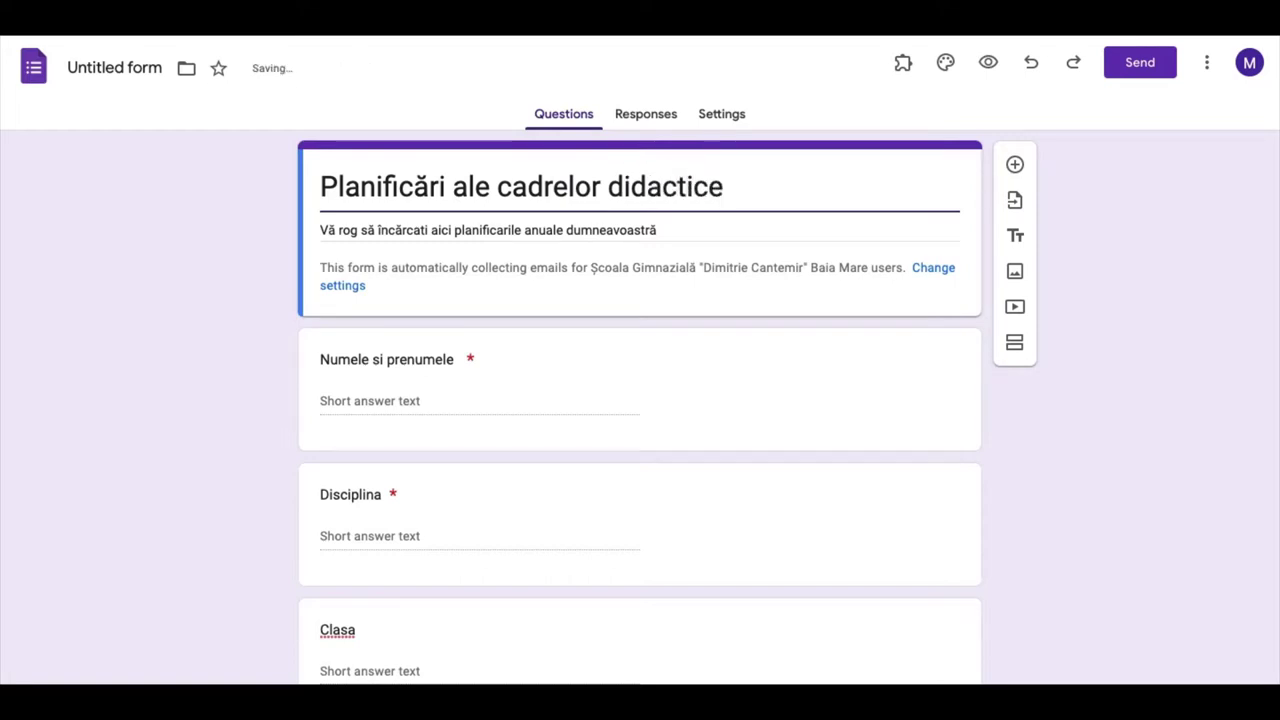
type("pe discipline")
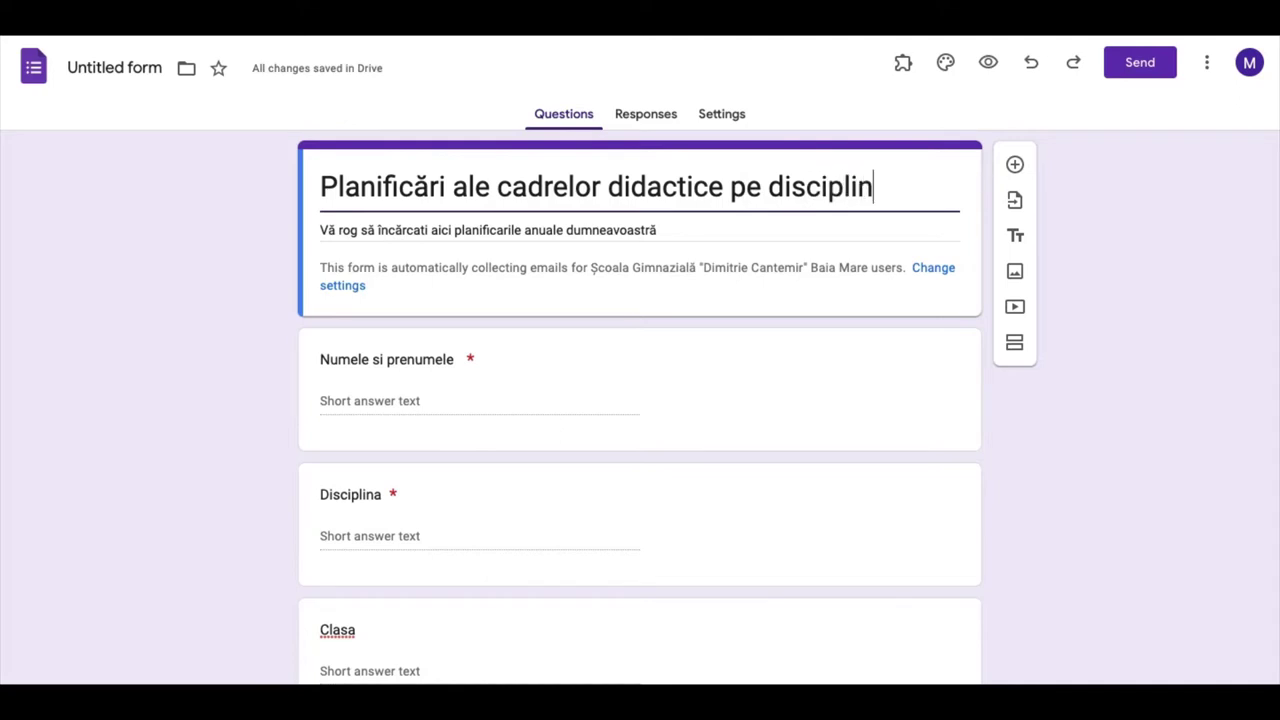
left_click(128, 68)
left_click(393, 102)
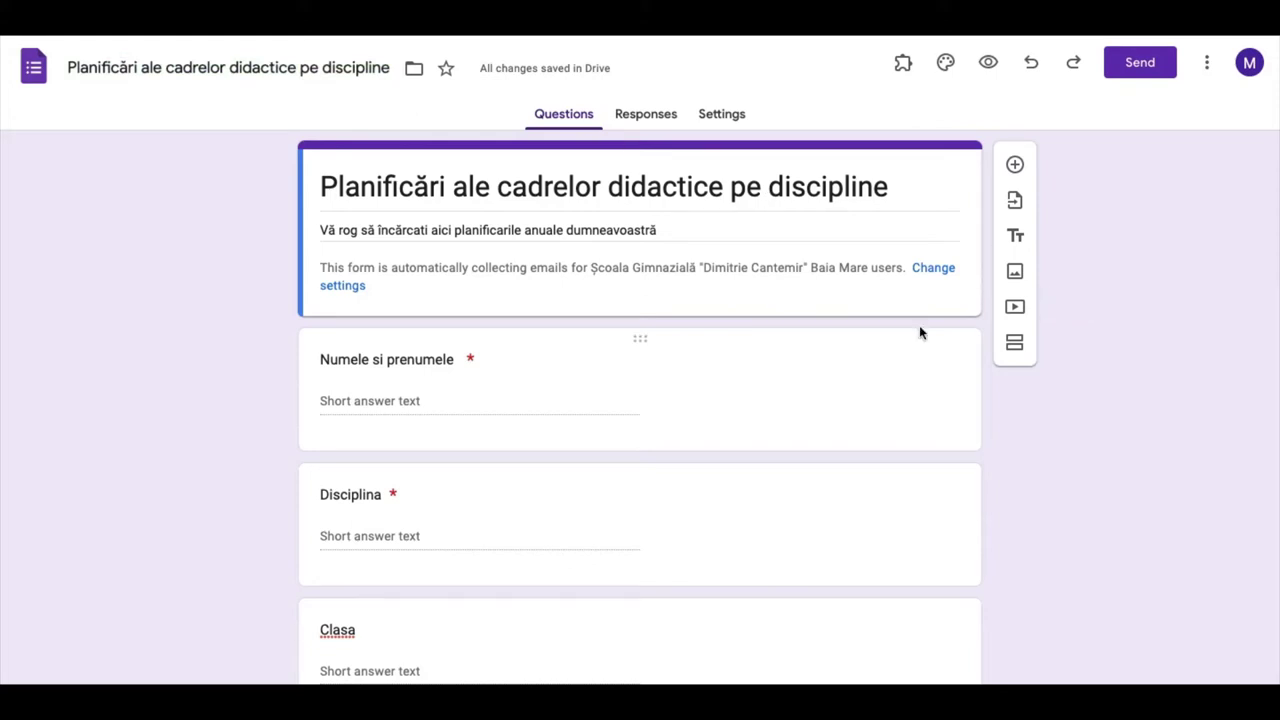
Copy the form's shortened sharing link and close the sending options
left_click(1145, 70)
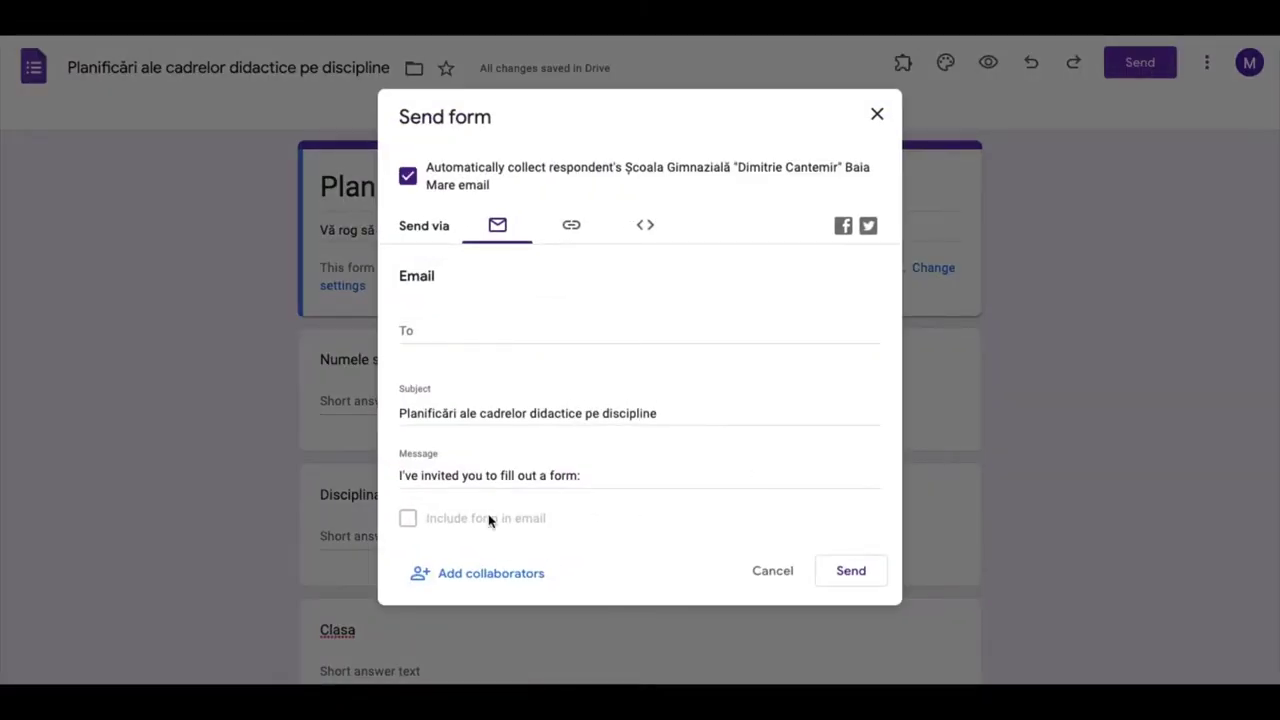
left_click(571, 227)
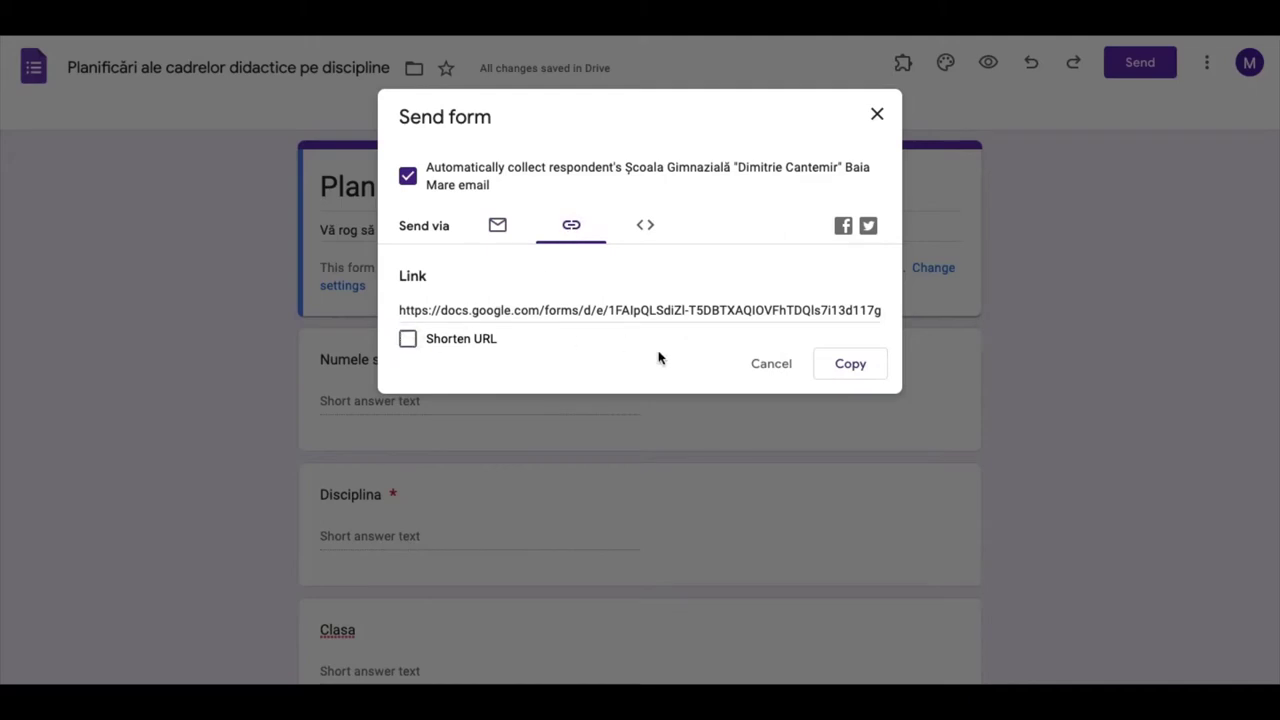
left_click(408, 340)
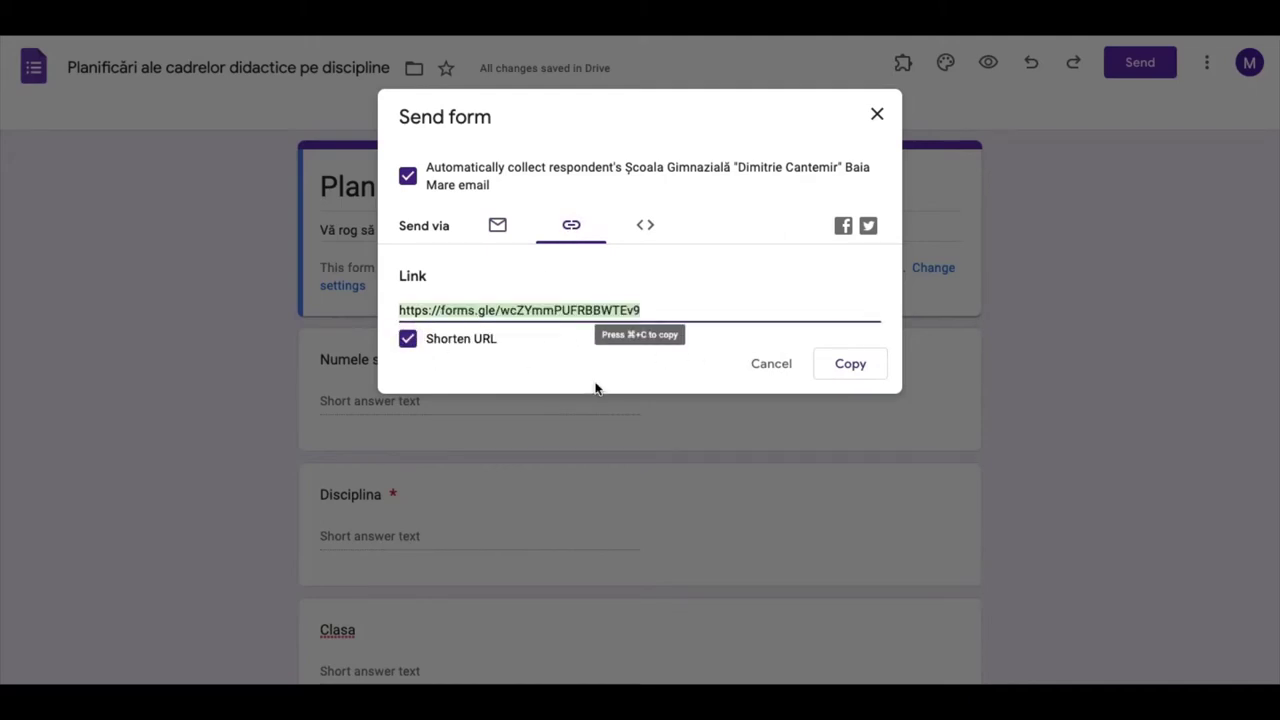
left_click(851, 365)
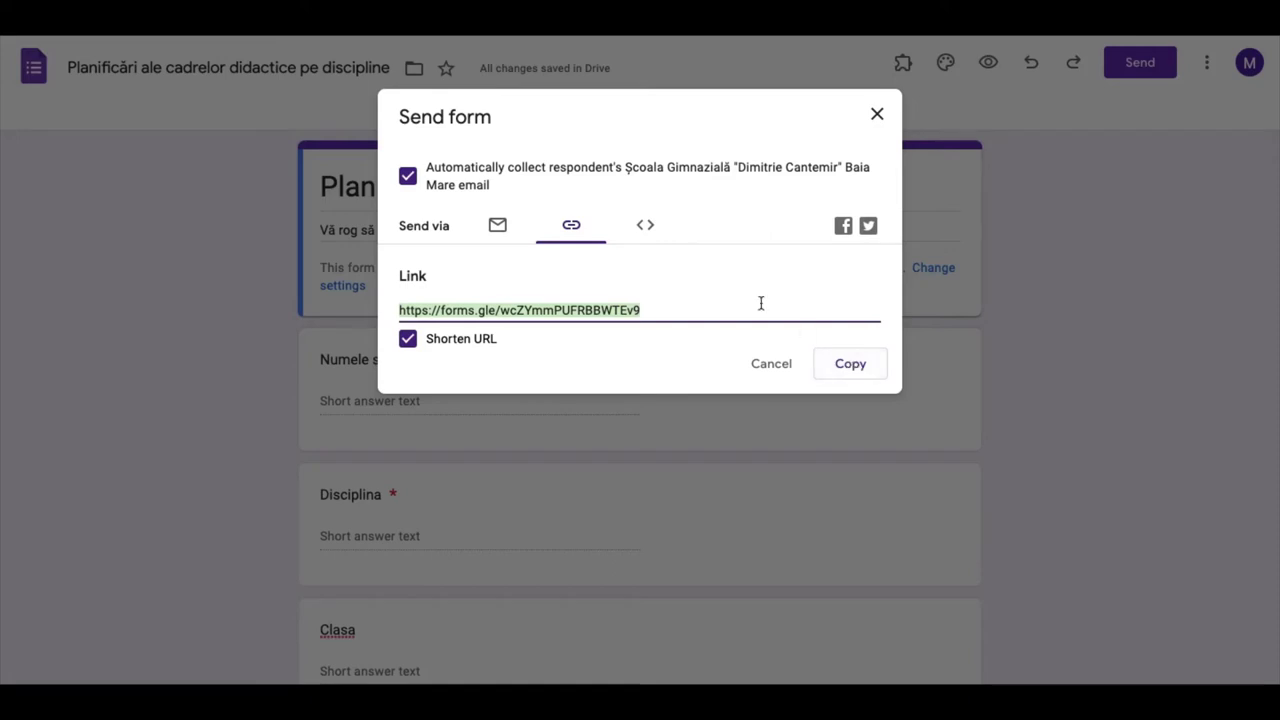
left_click(877, 117)
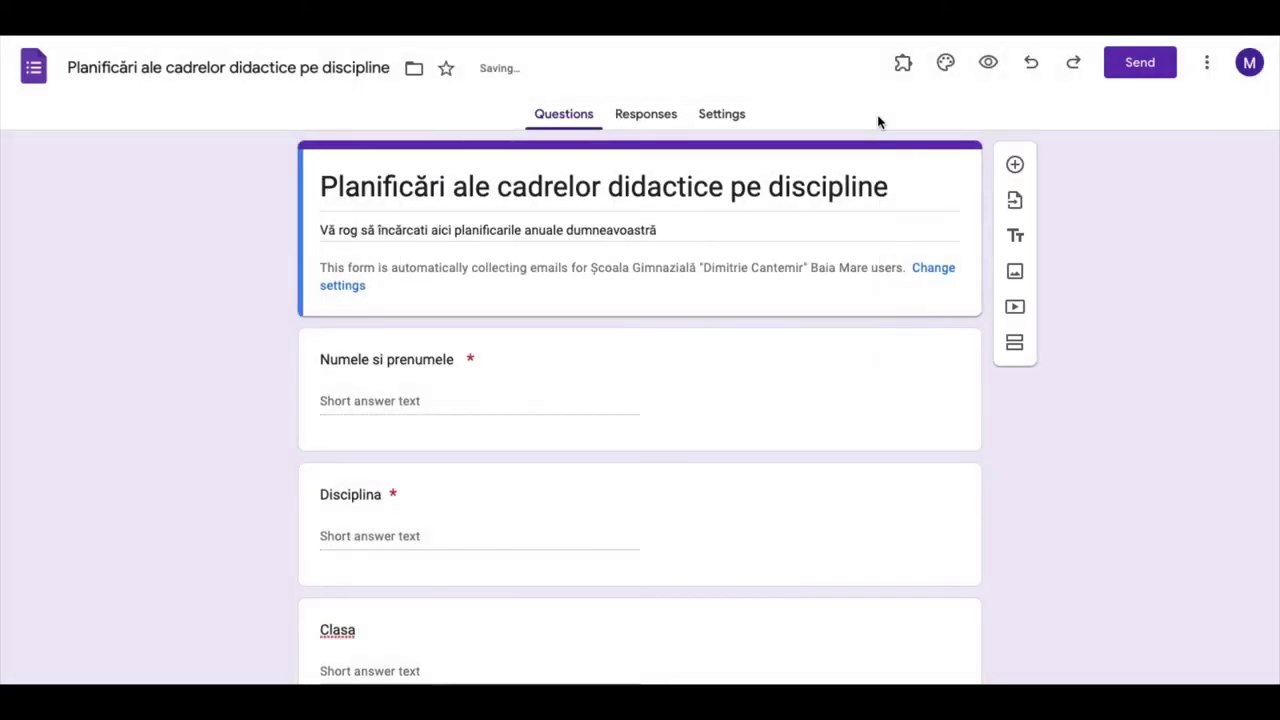
scroll(746, 413, "down", 2)
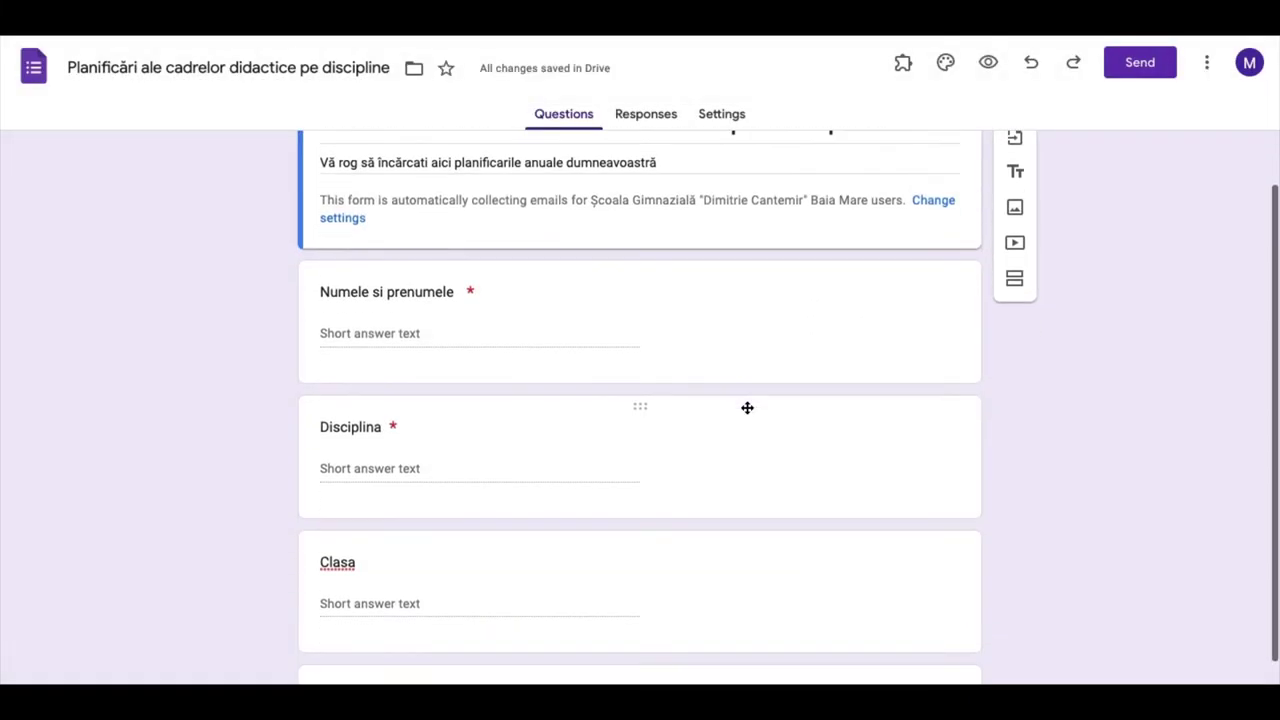
scroll(746, 413, "up", 2)
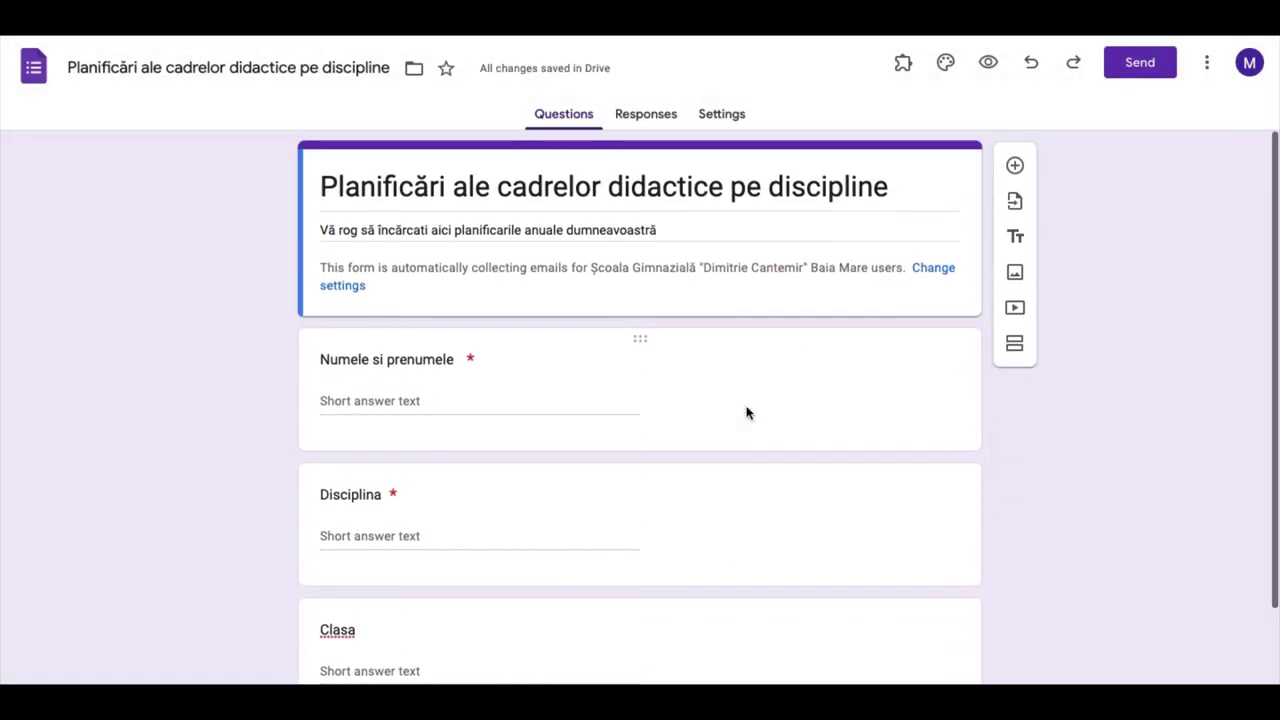